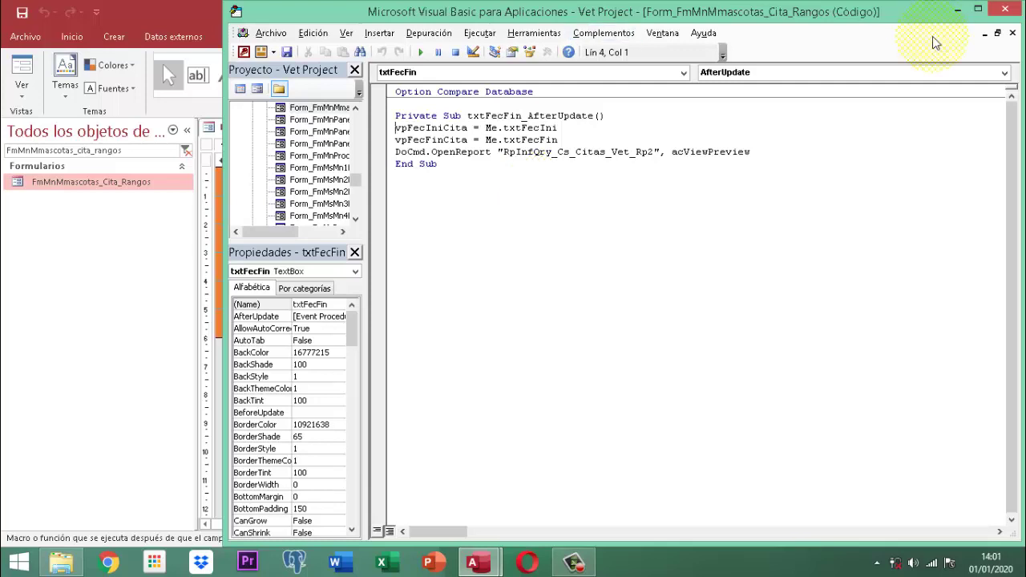
- Close the VBA editor and property sheet, then save and close the date-range form
{"action": "left_click", "coordinate": [1006, 9]}
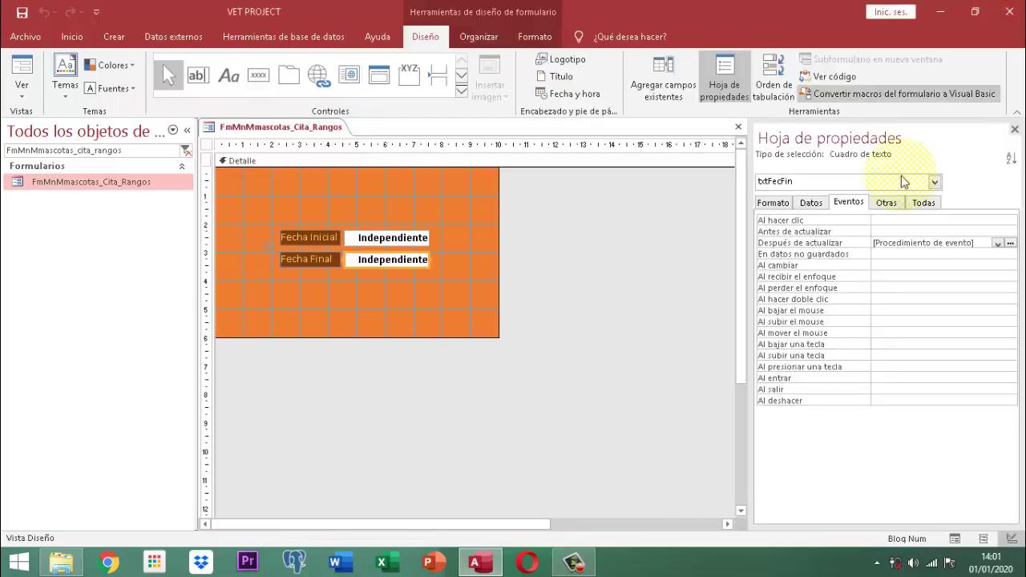
{"action": "left_click", "coordinate": [1014, 129]}
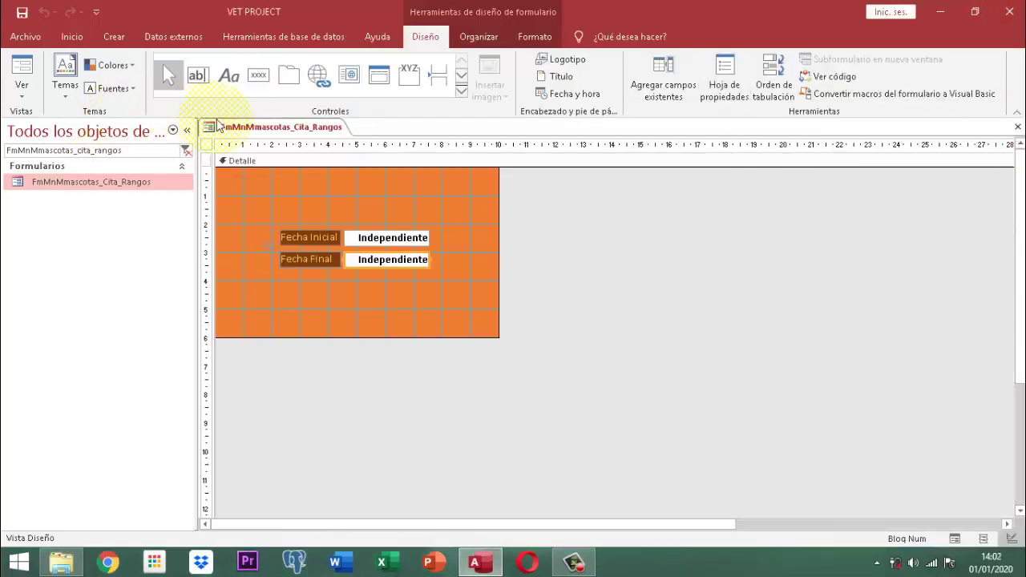
{"action": "right_click", "coordinate": [265, 127]}
{"action": "left_click", "coordinate": [301, 132]}
{"action": "right_click", "coordinate": [290, 126]}
{"action": "left_click", "coordinate": [335, 152]}
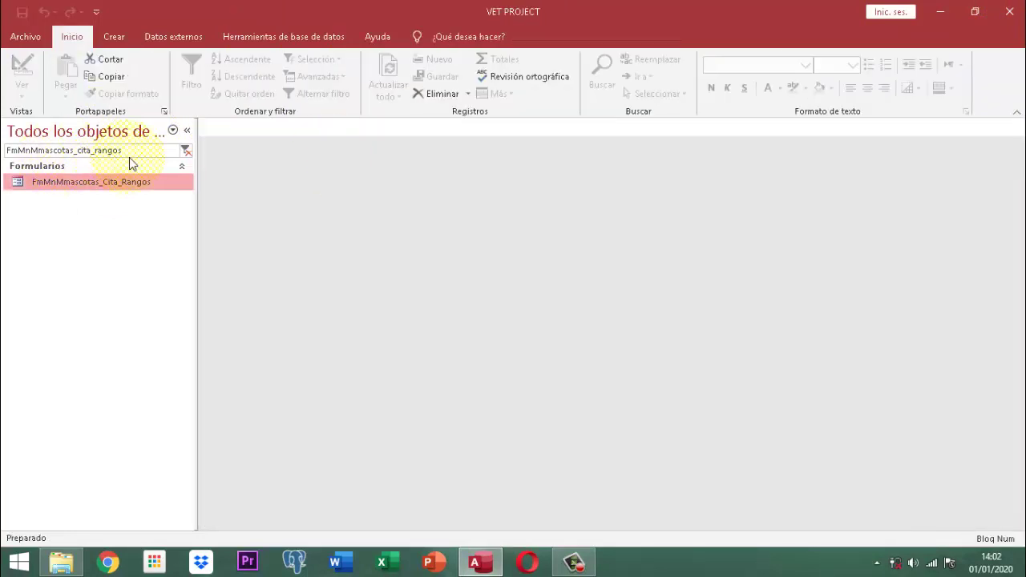
- Filter the object list by 'vet' and open the RpInfQry_Cs_Citas_Vet_Rp1 report
{"action": "left_click_drag", "start_coordinate": [132, 152], "coordinate": [4, 156]}
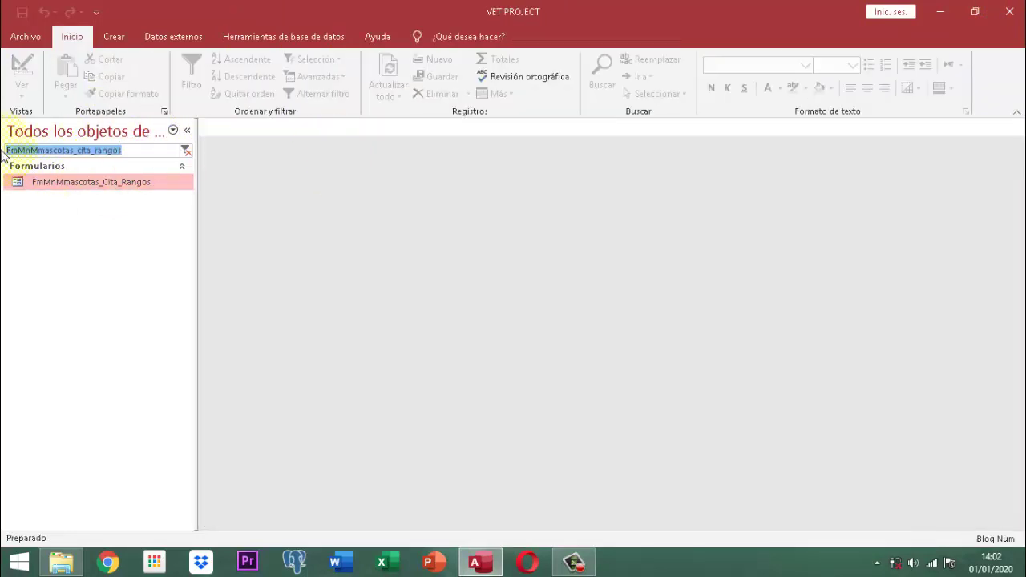
{"action": "type", "text": "vet"}
{"action": "scroll", "coordinate": [11, 217], "scroll_direction": "down", "scroll_amount": 1}
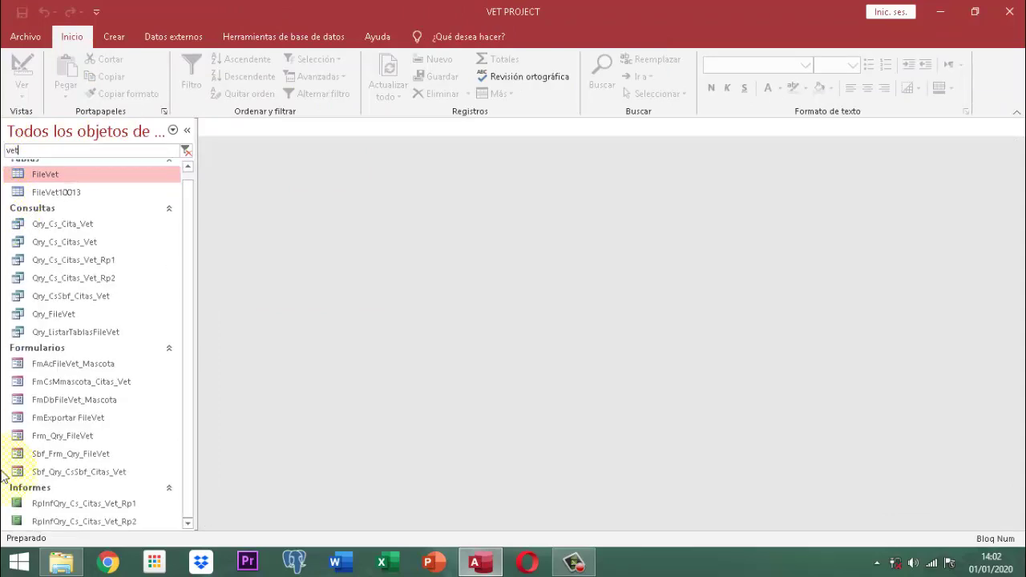
{"action": "left_click", "coordinate": [67, 504]}
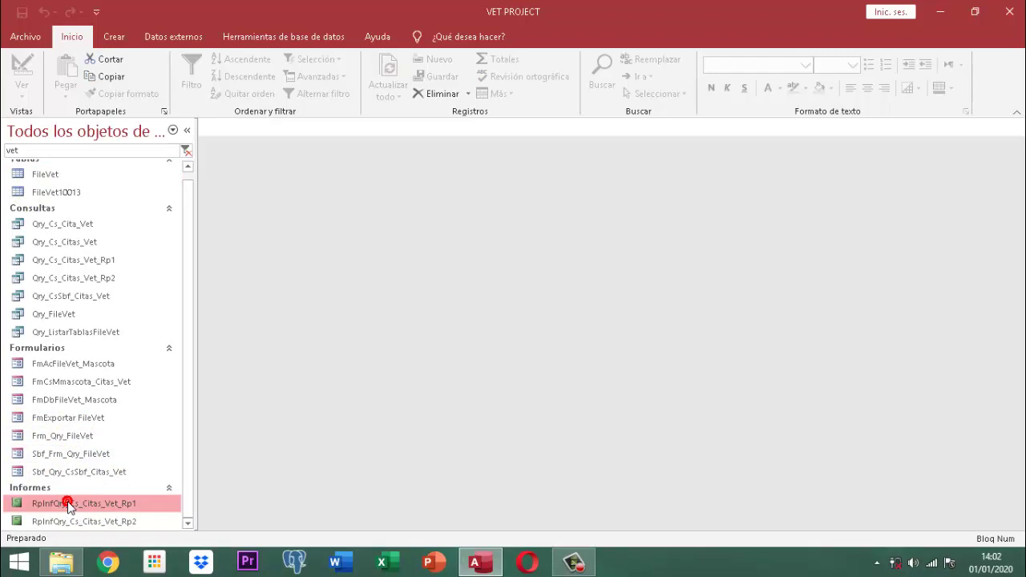
{"action": "double_click", "coordinate": [68, 503]}
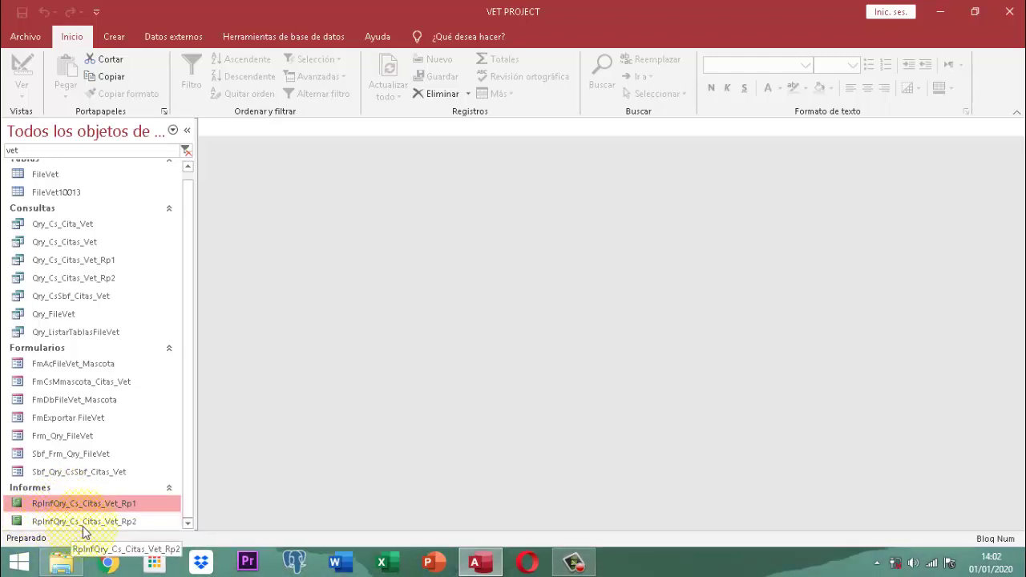
{"action": "right_click", "coordinate": [146, 522]}
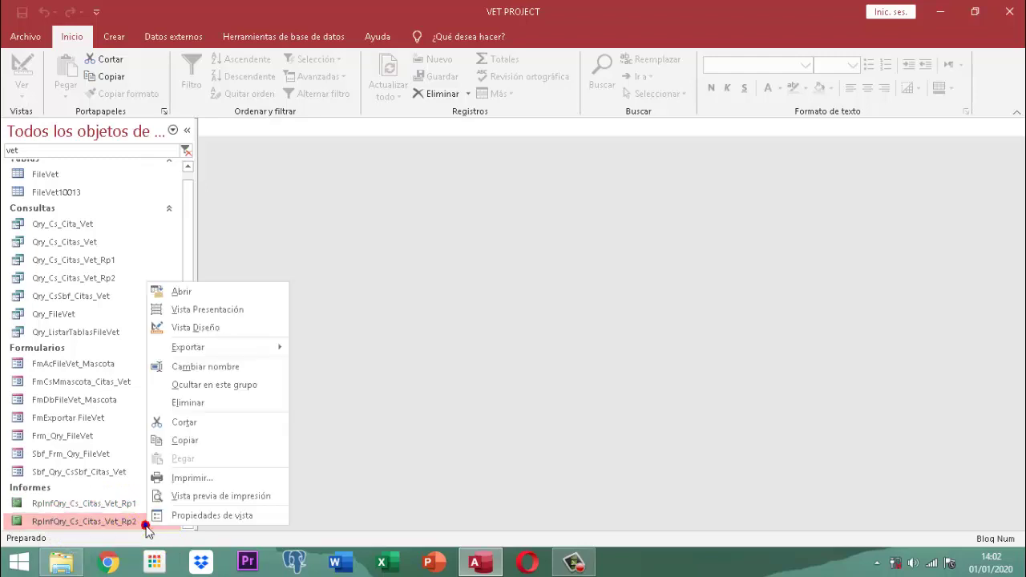
{"action": "left_click", "coordinate": [186, 328]}
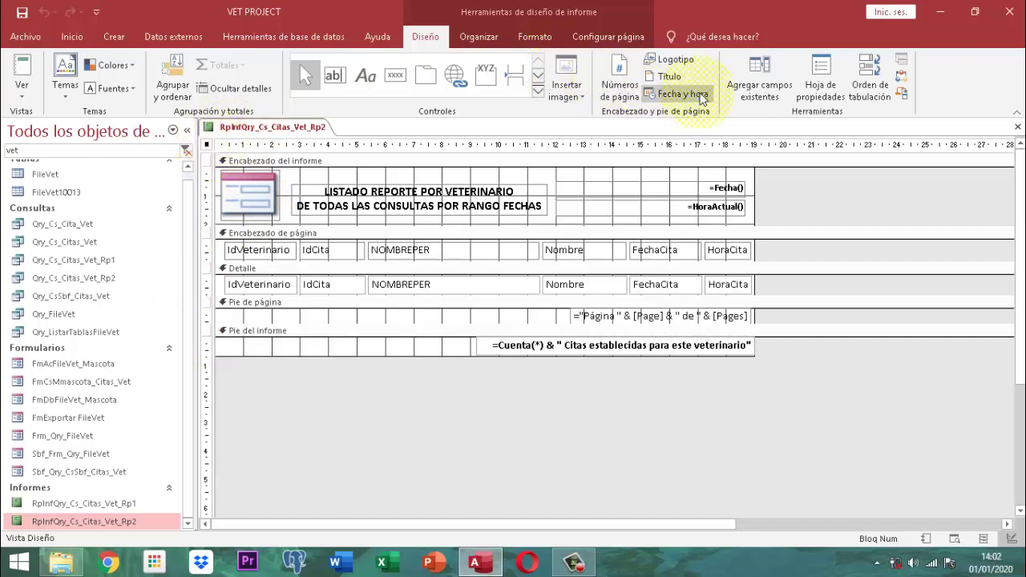
{"action": "left_click", "coordinate": [821, 84]}
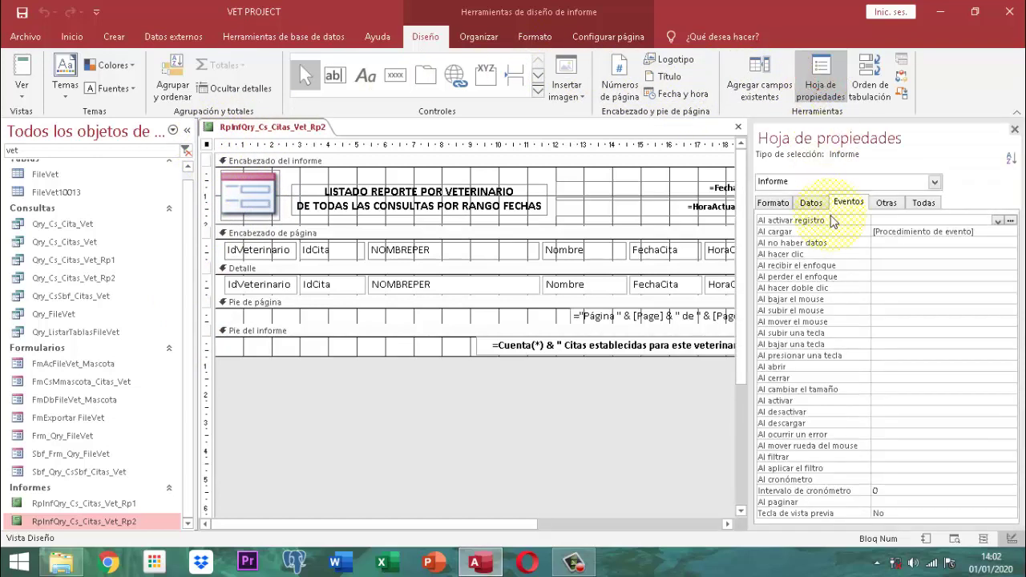
{"action": "left_click", "coordinate": [812, 202]}
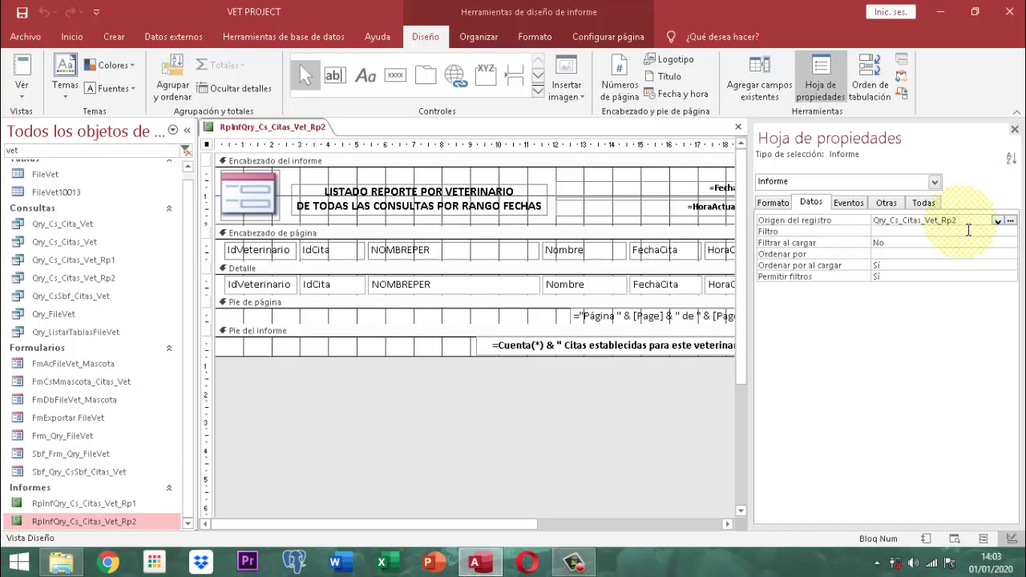
{"action": "left_click", "coordinate": [1014, 129]}
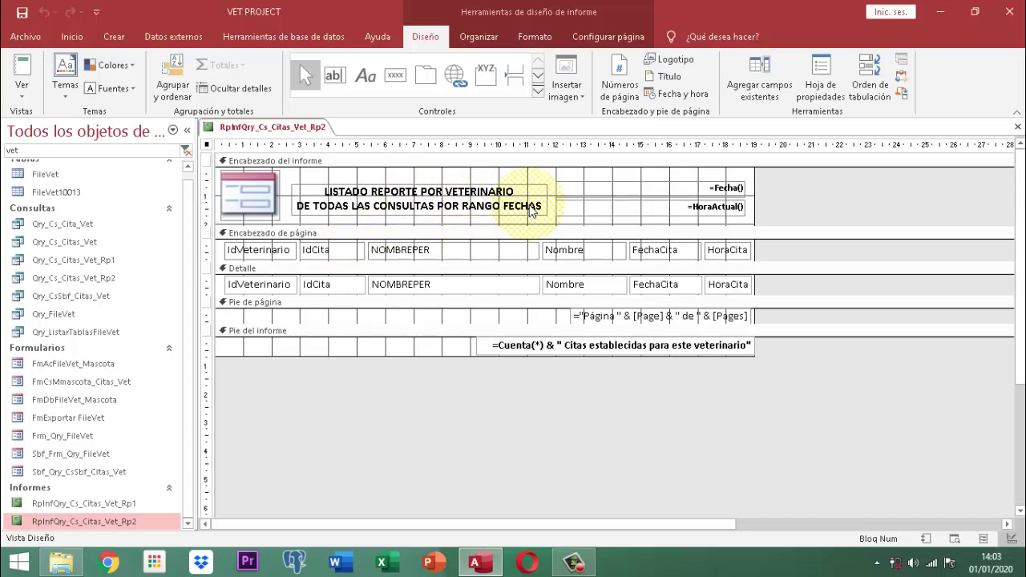
{"action": "right_click", "coordinate": [265, 126]}
{"action": "right_click", "coordinate": [303, 127]}
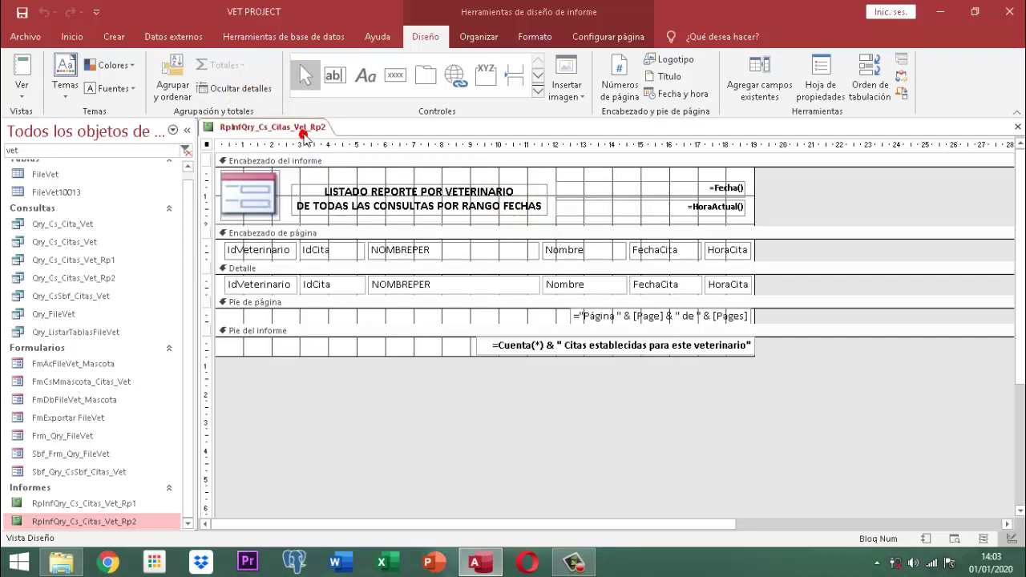
{"action": "right_click", "coordinate": [304, 126]}
{"action": "left_click", "coordinate": [360, 158]}
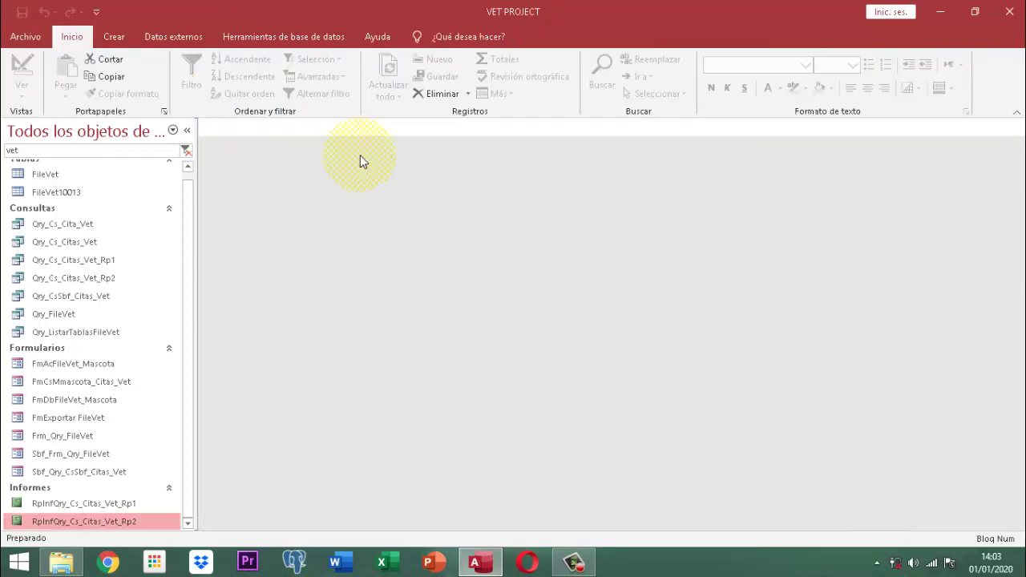
- Open Qry_Cs_Citas_Vet_Rp2 in design view and widen FechaCita to reveal its >=IvpFecIniCita() Y <=IvpFecFinCita() criterion
{"action": "left_click", "coordinate": [110, 280]}
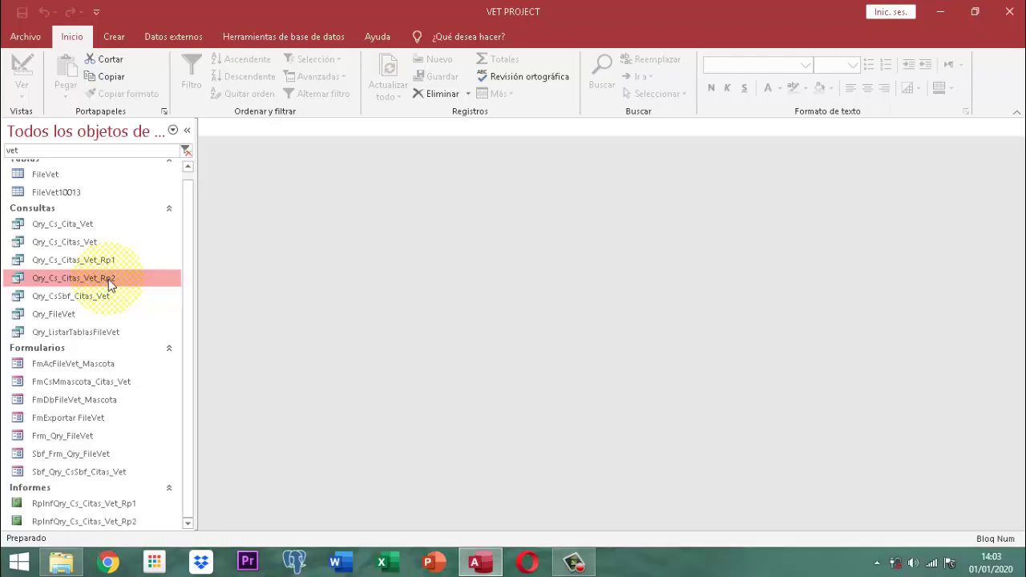
{"action": "right_click", "coordinate": [108, 279]}
{"action": "left_click", "coordinate": [151, 308]}
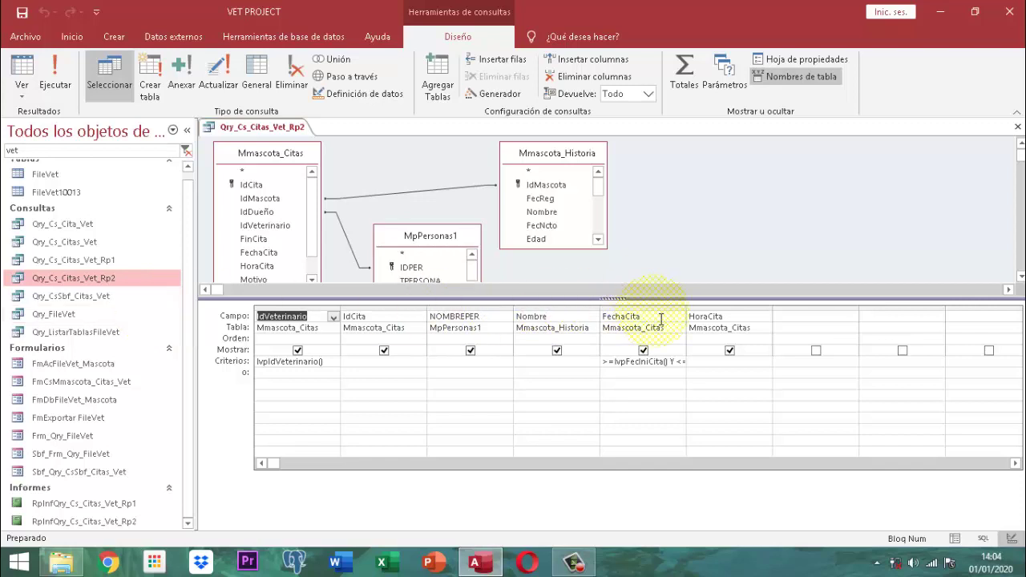
{"action": "left_click_drag", "start_coordinate": [690, 315], "coordinate": [901, 313]}
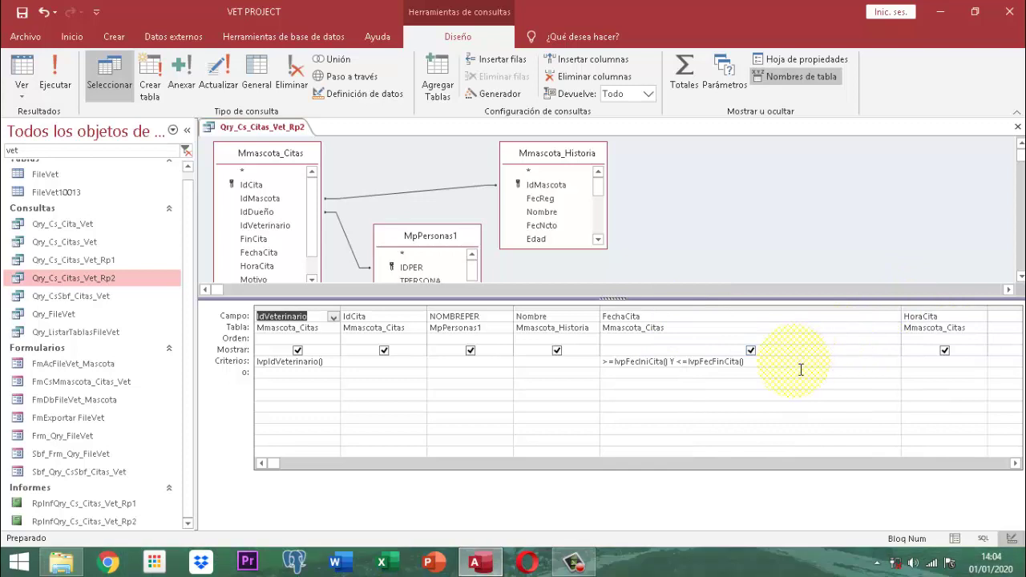
{"action": "left_click", "coordinate": [796, 364]}
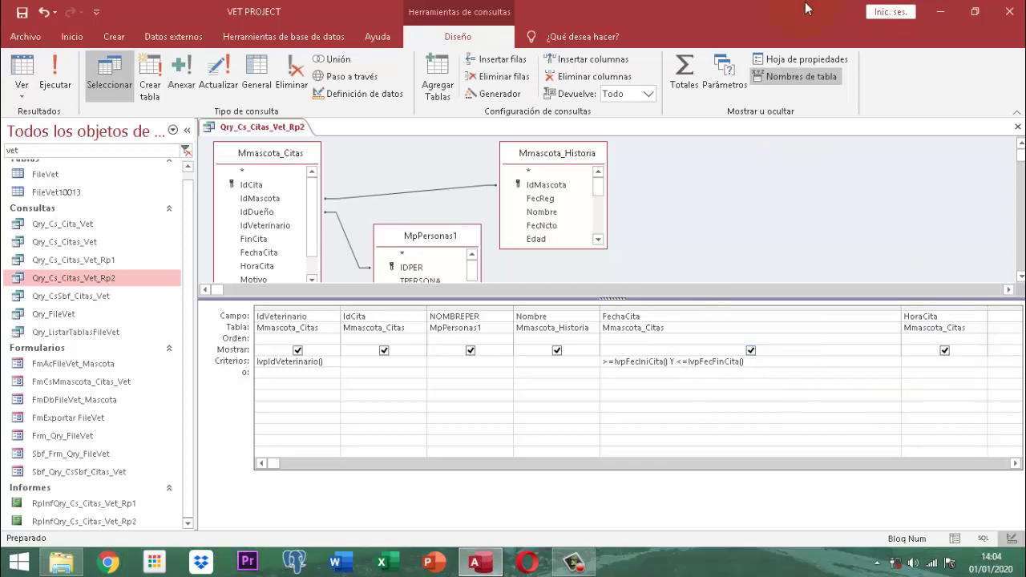
{"action": "left_click", "coordinate": [943, 11]}
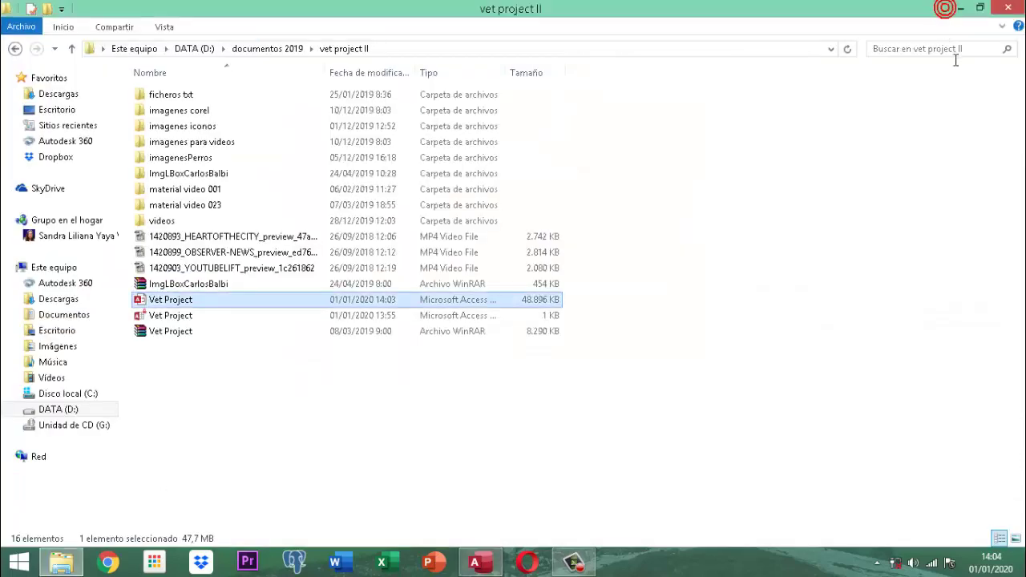
{"action": "left_click", "coordinate": [955, 10]}
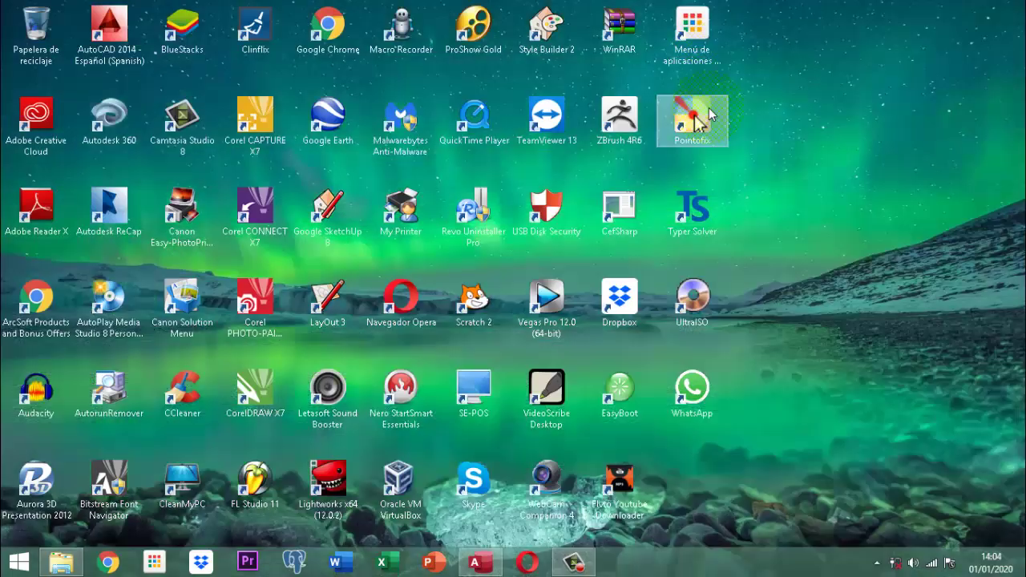
{"action": "double_click", "coordinate": [705, 113]}
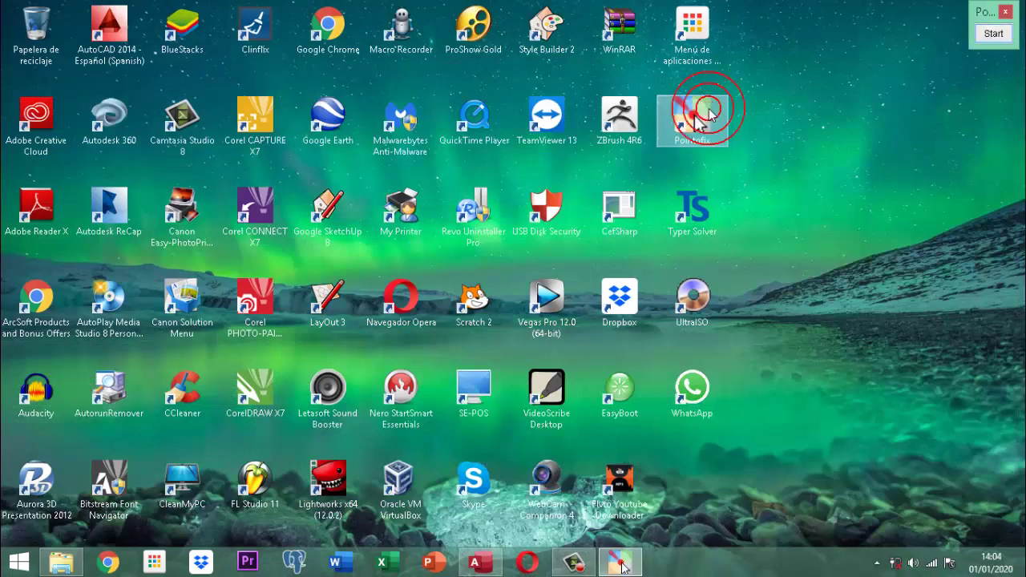
{"action": "left_click", "coordinate": [477, 562]}
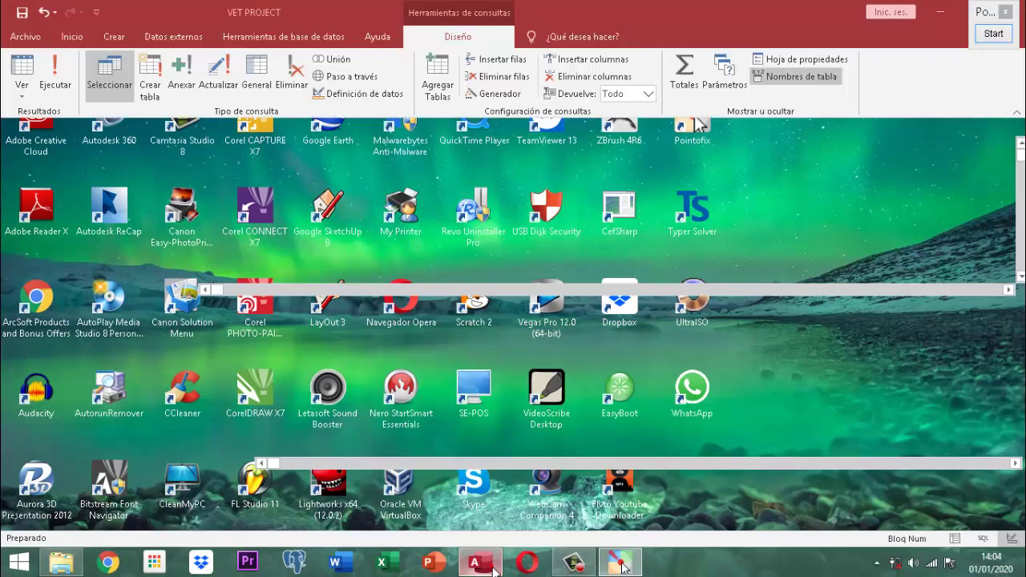
{"action": "left_click", "coordinate": [993, 33]}
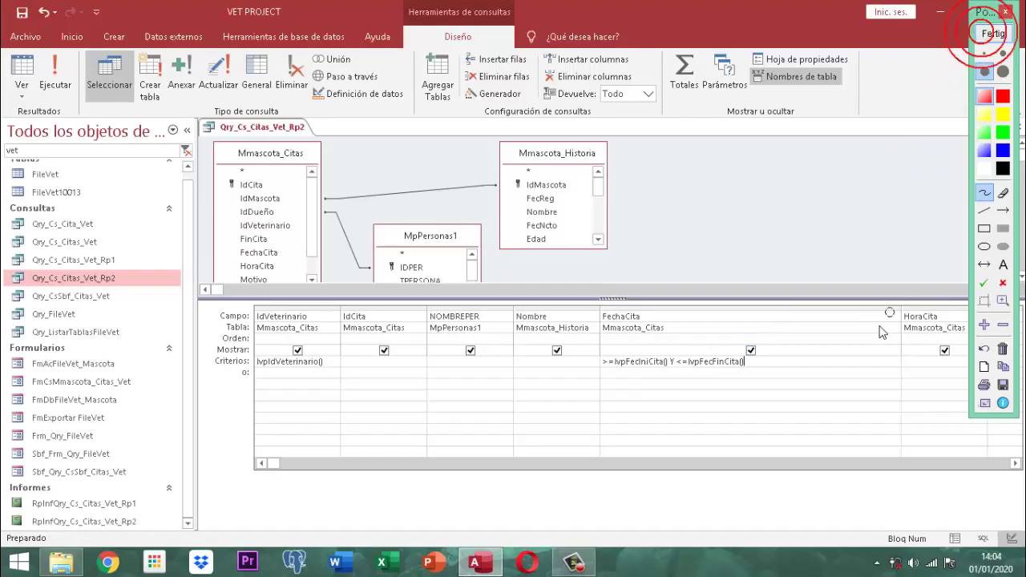
{"action": "scroll", "coordinate": [701, 365], "scroll_direction": "up", "scroll_amount": 3}
{"action": "scroll", "coordinate": [762, 339], "scroll_direction": "down", "scroll_amount": 1}
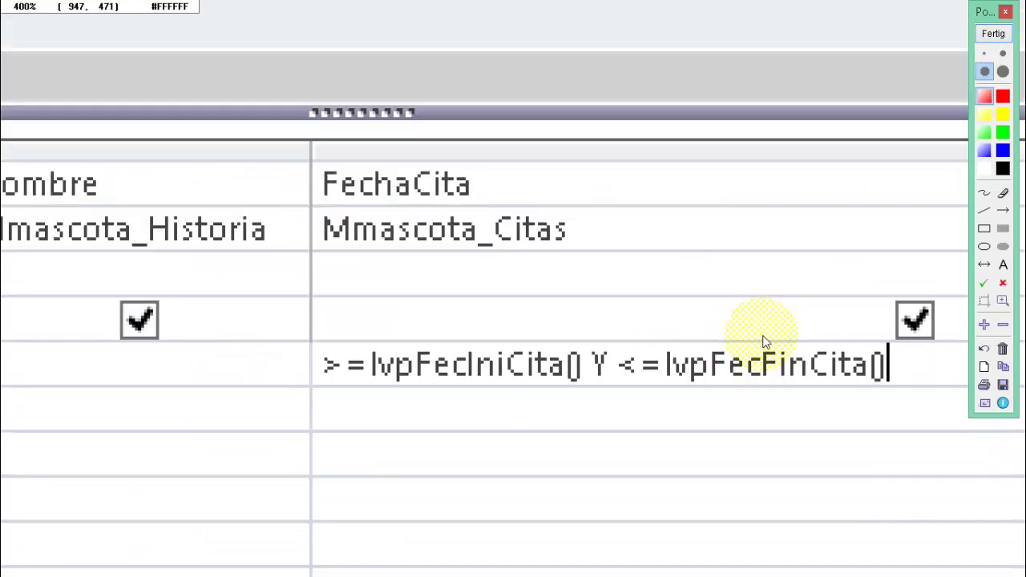
{"action": "scroll", "coordinate": [798, 339], "scroll_direction": "up", "scroll_amount": 1}
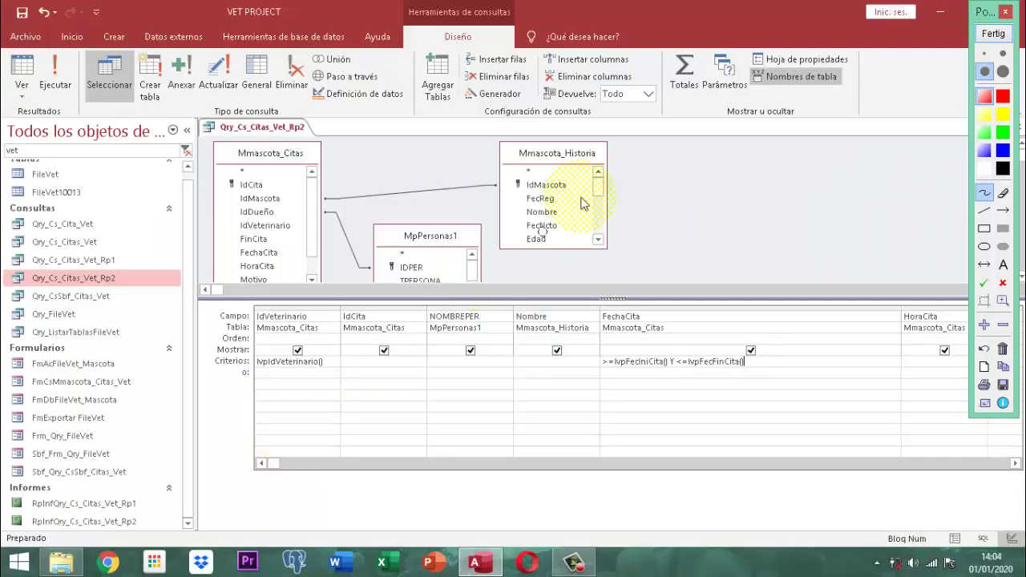
{"action": "left_click", "coordinate": [1002, 32]}
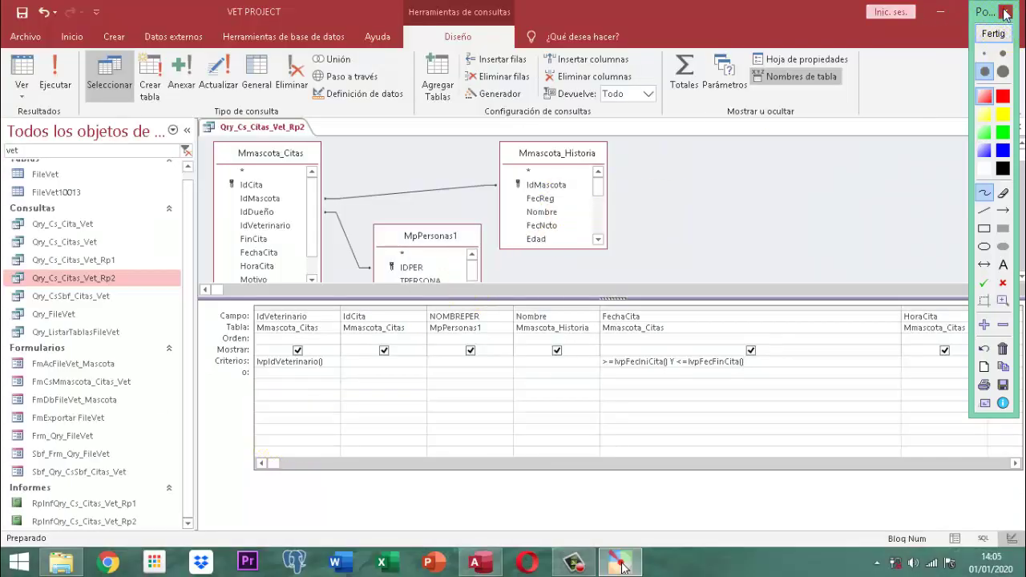
- Close the Qry_Cs_Citas_Vet_Rp2 query design
{"action": "right_click", "coordinate": [273, 129]}
{"action": "left_click", "coordinate": [276, 137]}
{"action": "right_click", "coordinate": [275, 132]}
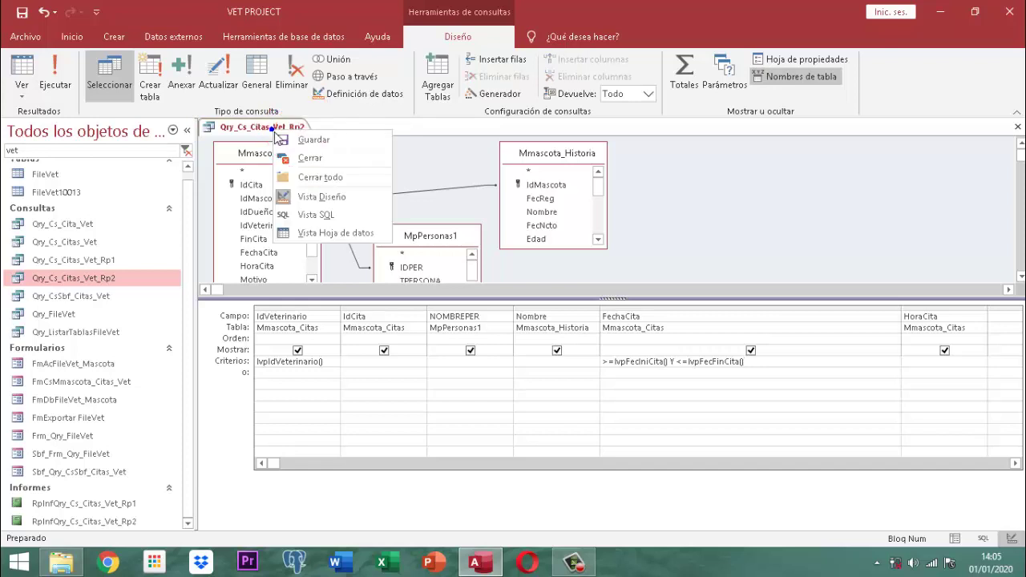
{"action": "left_click", "coordinate": [303, 158]}
- Filter the object list by 'FmAcM' and open FmAcMmascota_Citas in design view
{"action": "left_click", "coordinate": [29, 151]}
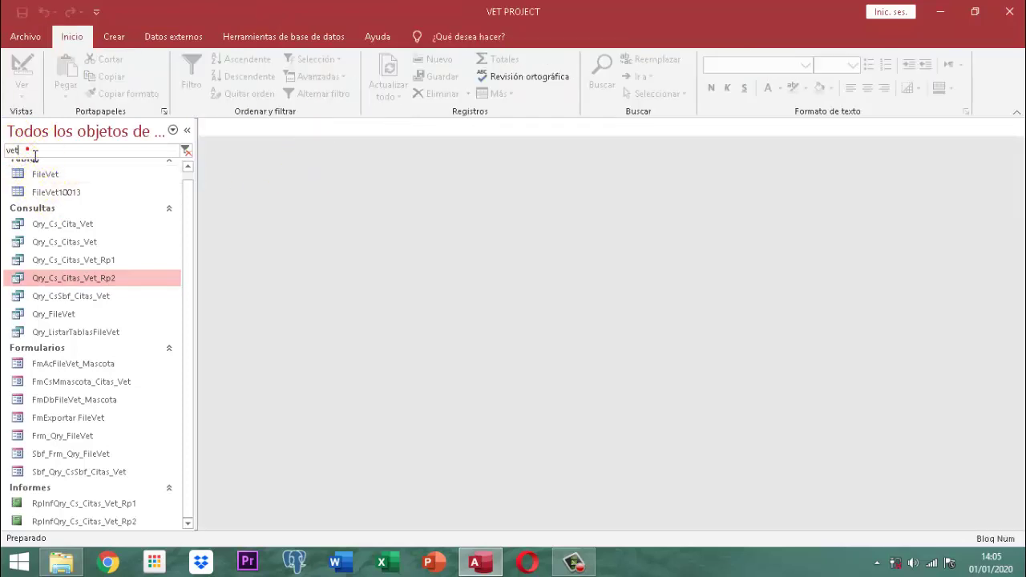
{"action": "left_click_drag", "start_coordinate": [34, 152], "coordinate": [4, 156]}
{"action": "type", "text": "FmAcM"}
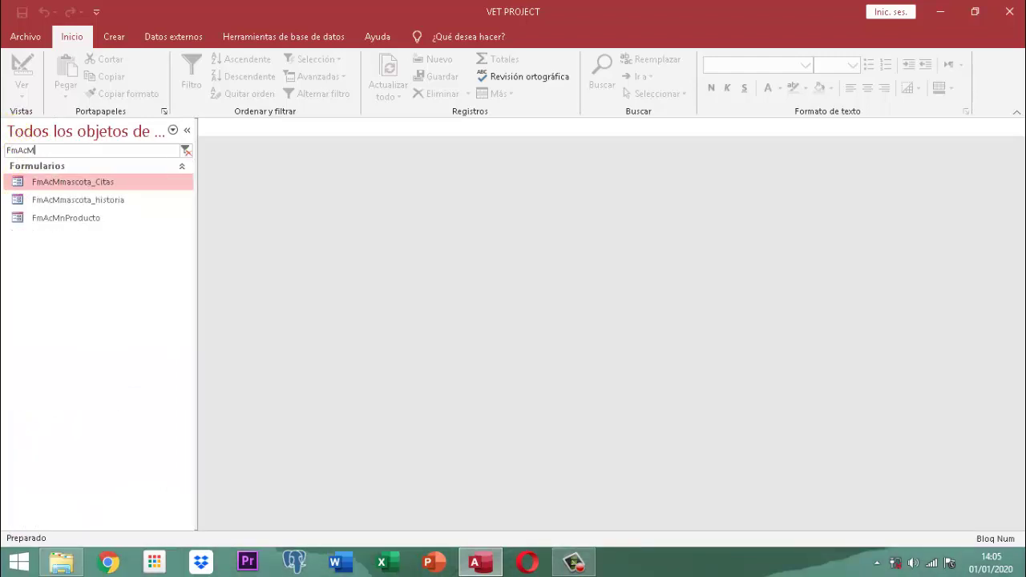
{"action": "left_click", "coordinate": [77, 185]}
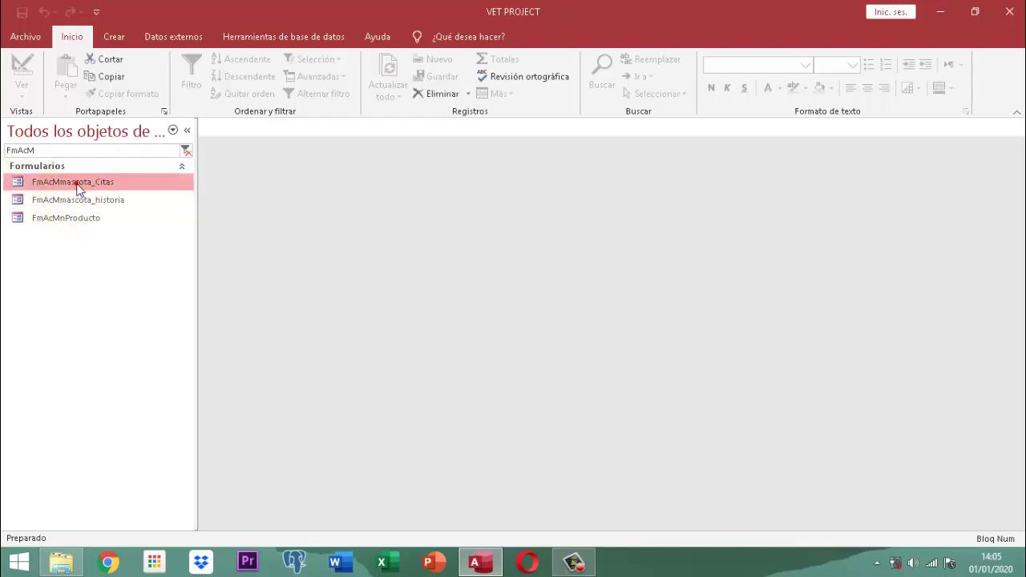
{"action": "right_click", "coordinate": [78, 187]}
{"action": "left_click", "coordinate": [137, 230]}
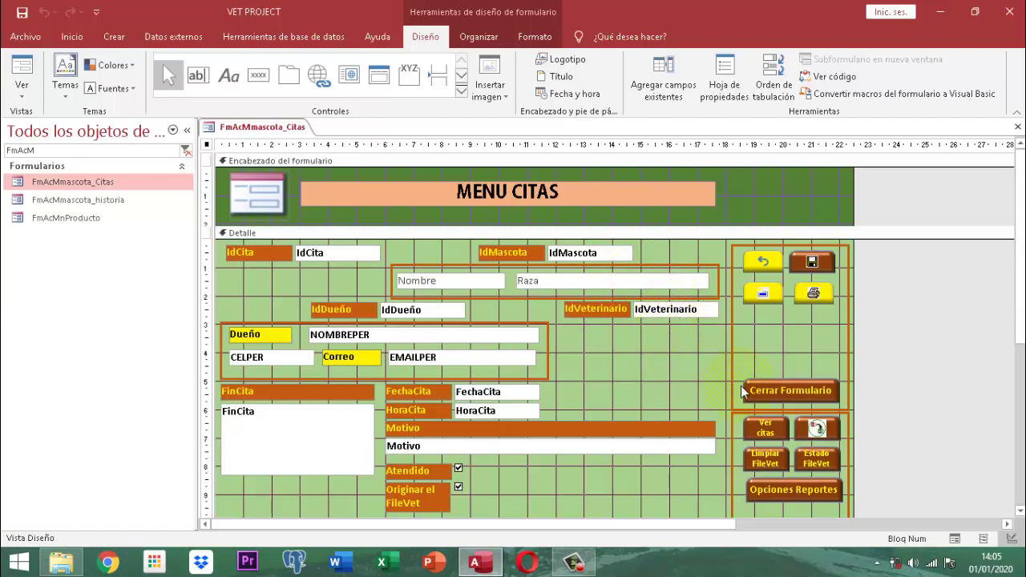
- Select the Opciones Reportes button (Comando199) and show its Eventos properties in the Property Sheet
{"action": "left_click", "coordinate": [774, 489]}
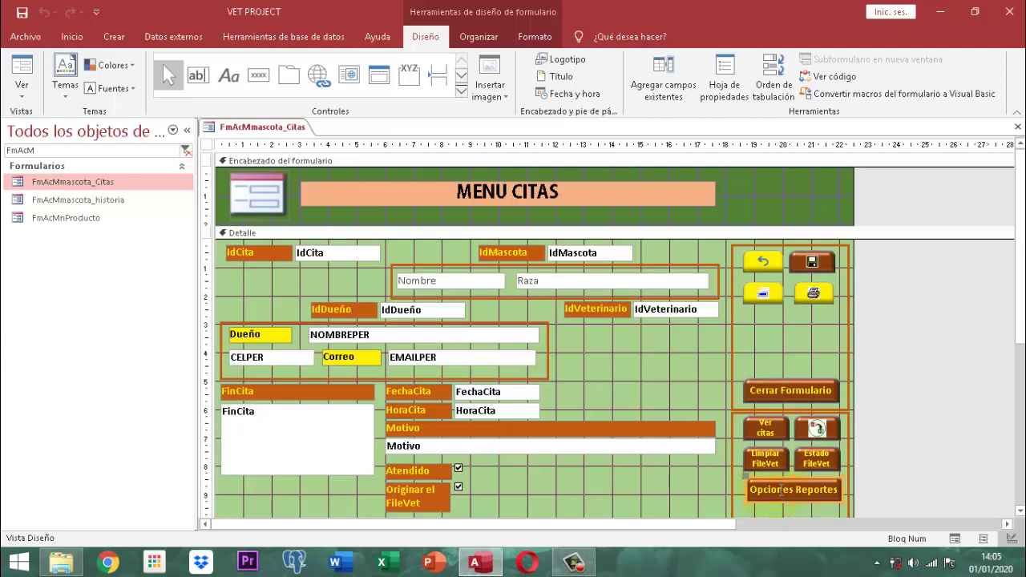
{"action": "left_click", "coordinate": [721, 66]}
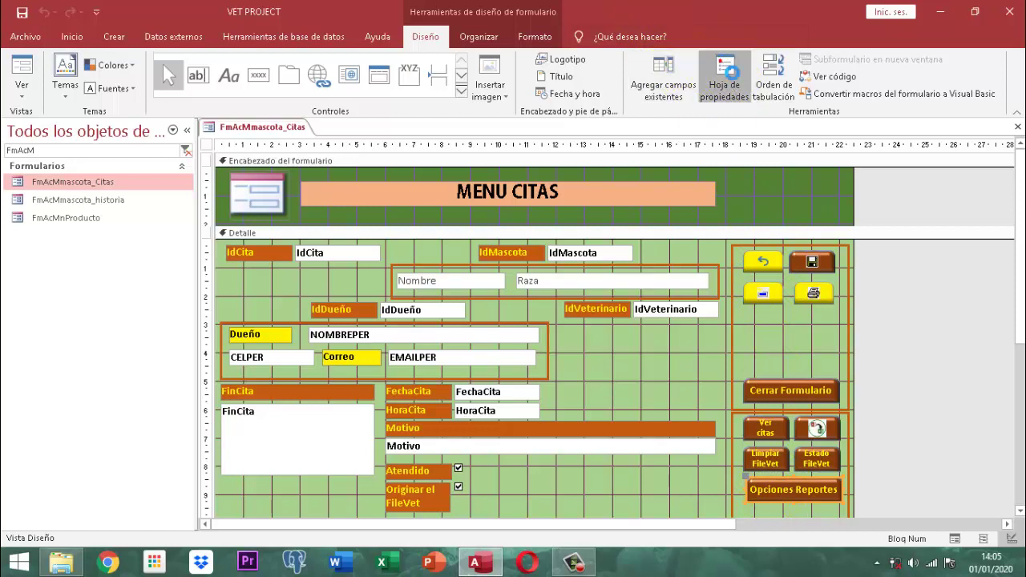
{"action": "left_click", "coordinate": [848, 205]}
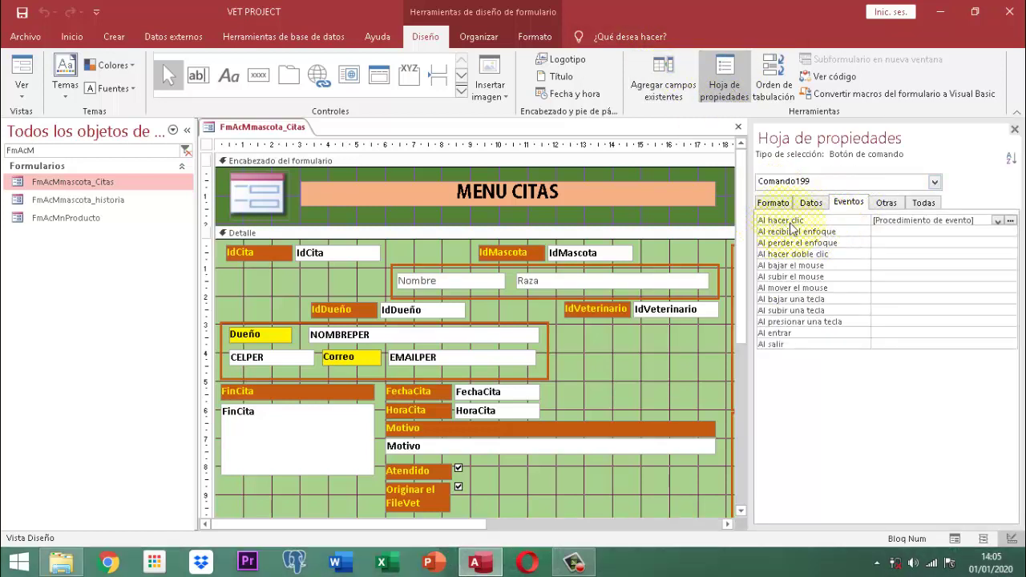
- Review the Opciones Reportes On Click procedure in VBA, then close VBA and the property sheet
{"action": "left_click", "coordinate": [1010, 220]}
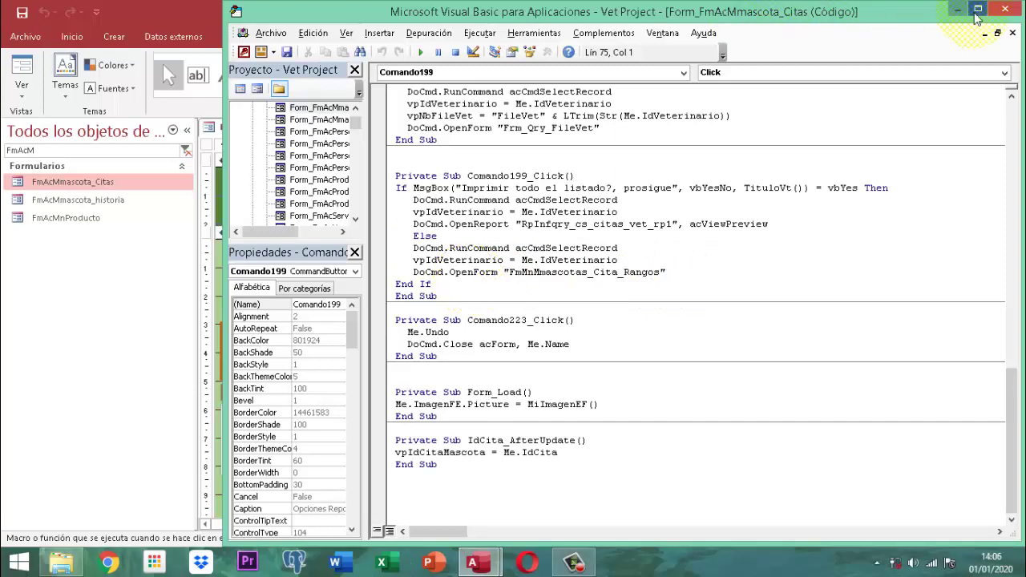
{"action": "left_click", "coordinate": [1012, 9]}
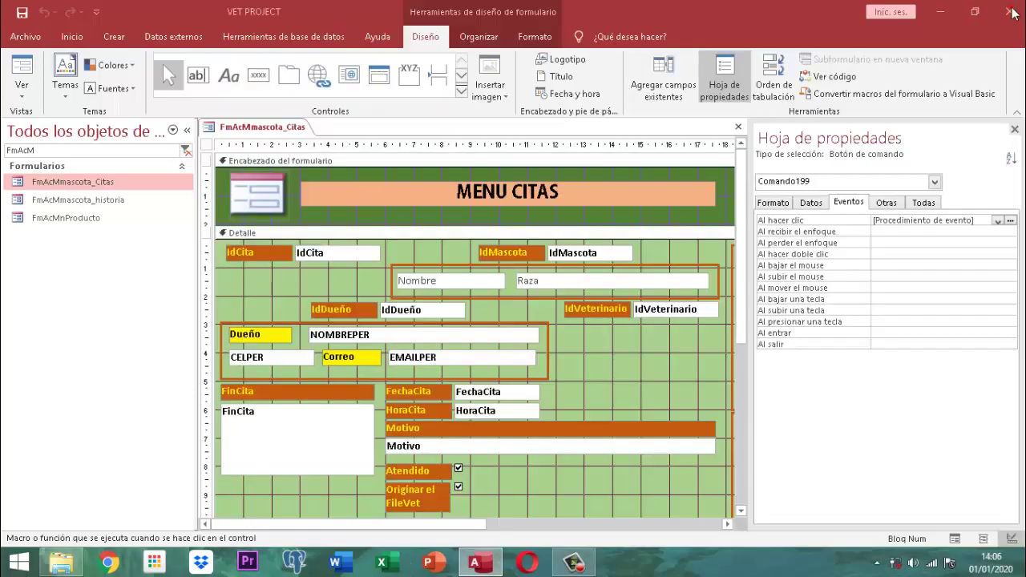
{"action": "left_click", "coordinate": [1014, 129]}
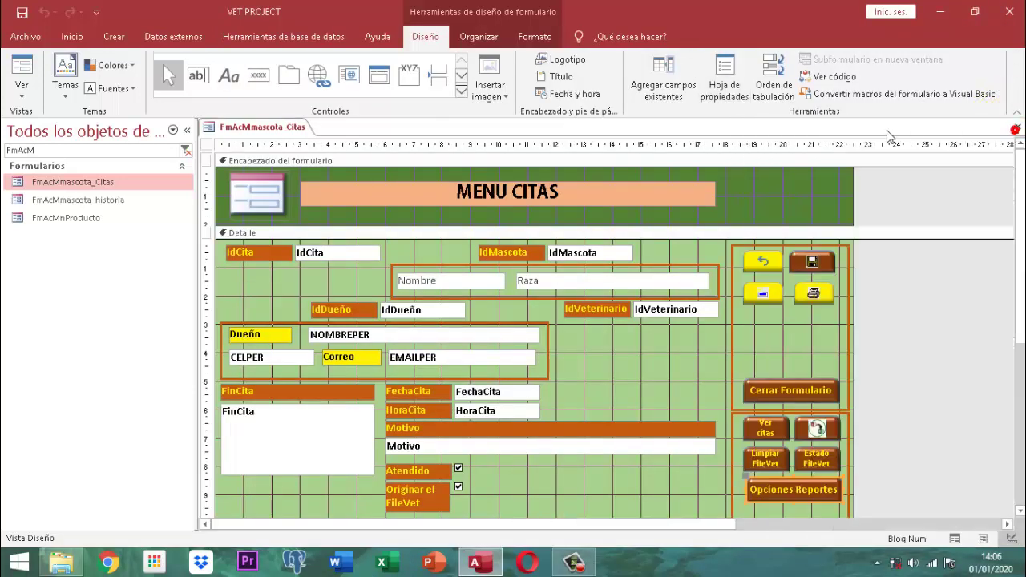
- Close the FmAcMmascota_Citas design and open the PANEL INICIAL form via an 'inicia' search
{"action": "right_click", "coordinate": [284, 128]}
{"action": "right_click", "coordinate": [282, 130]}
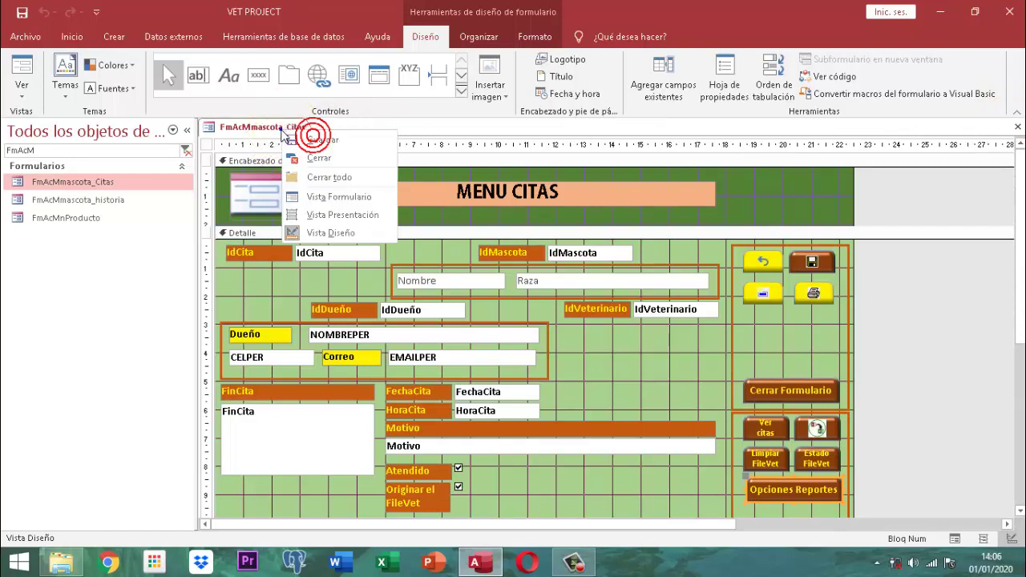
{"action": "left_click", "coordinate": [332, 164]}
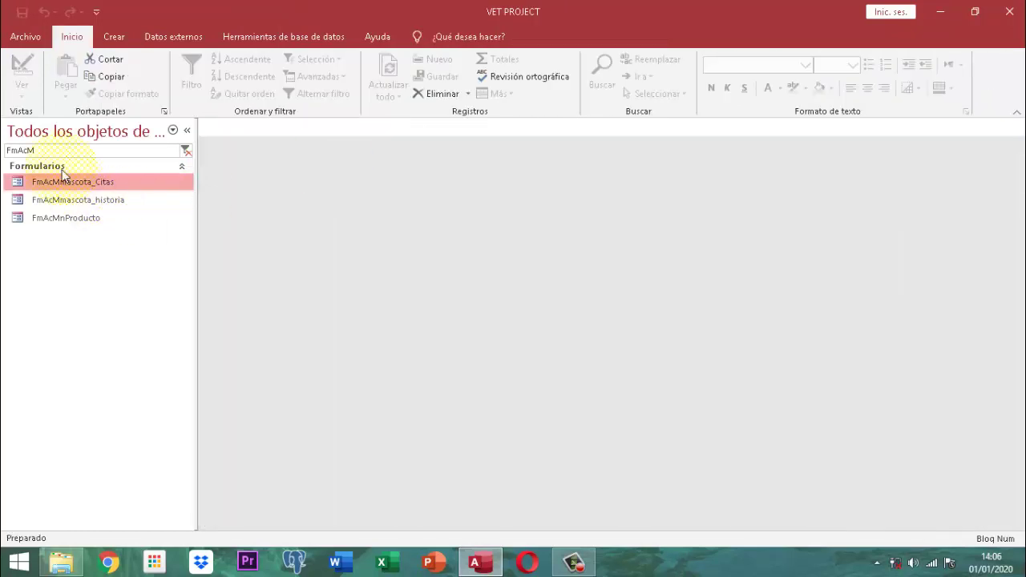
{"action": "left_click_drag", "start_coordinate": [49, 151], "coordinate": [4, 136]}
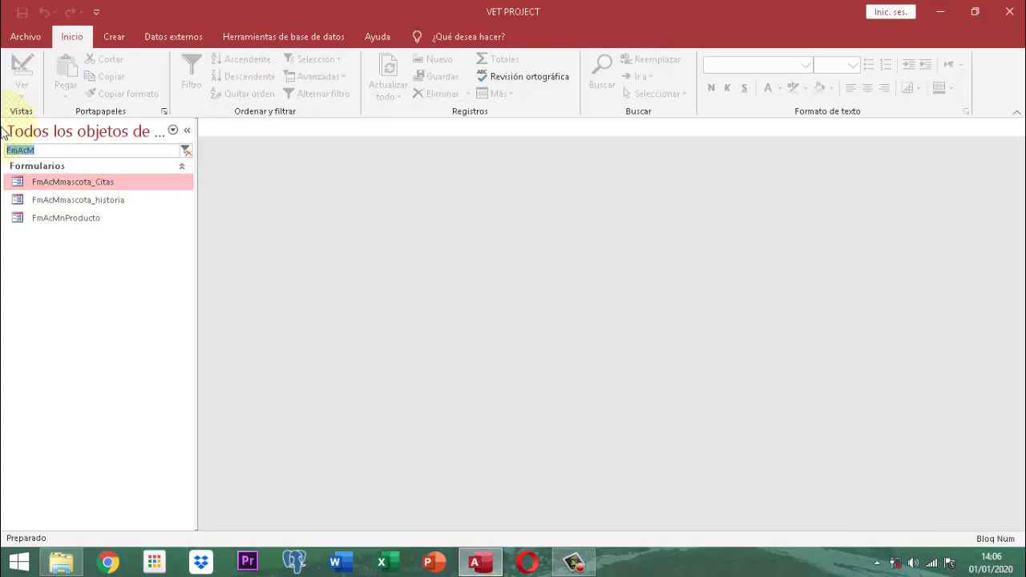
{"action": "type", "text": "inicia"}
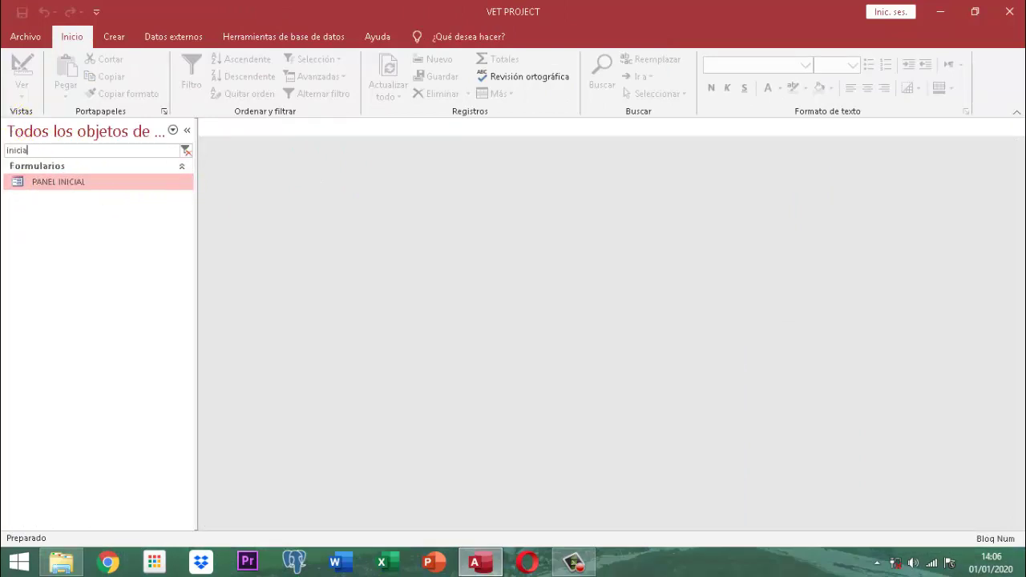
{"action": "key", "text": "Return"}
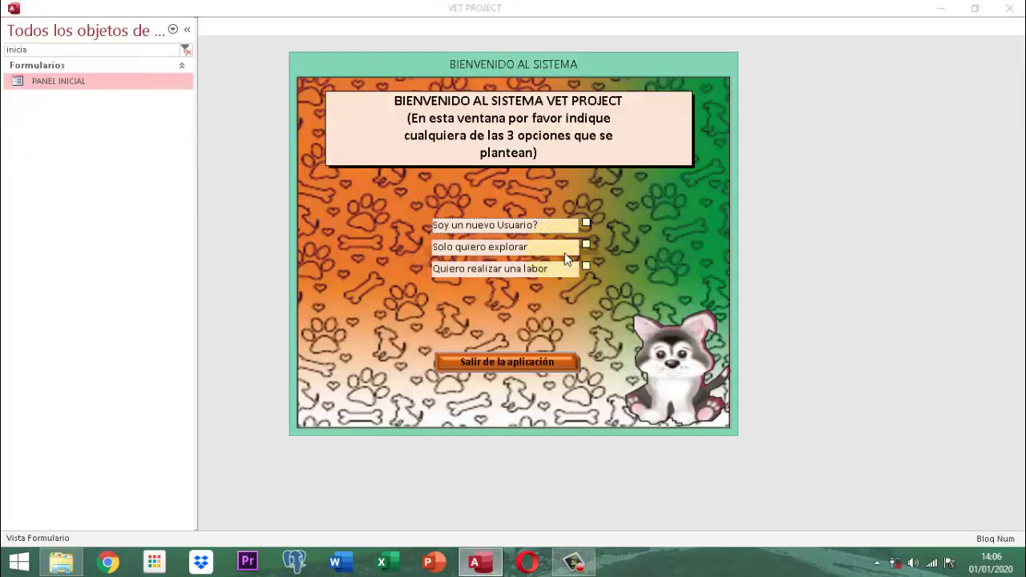
- Log into the Vet Project app by choosing a user and entering the password
{"action": "left_click", "coordinate": [588, 265]}
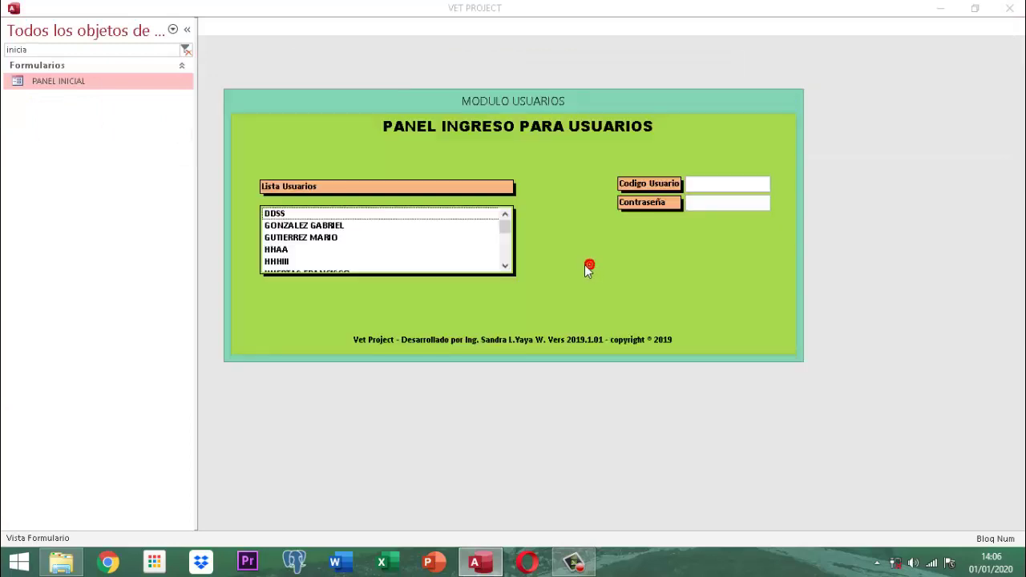
{"action": "scroll", "coordinate": [377, 251], "scroll_direction": "down", "scroll_amount": 1}
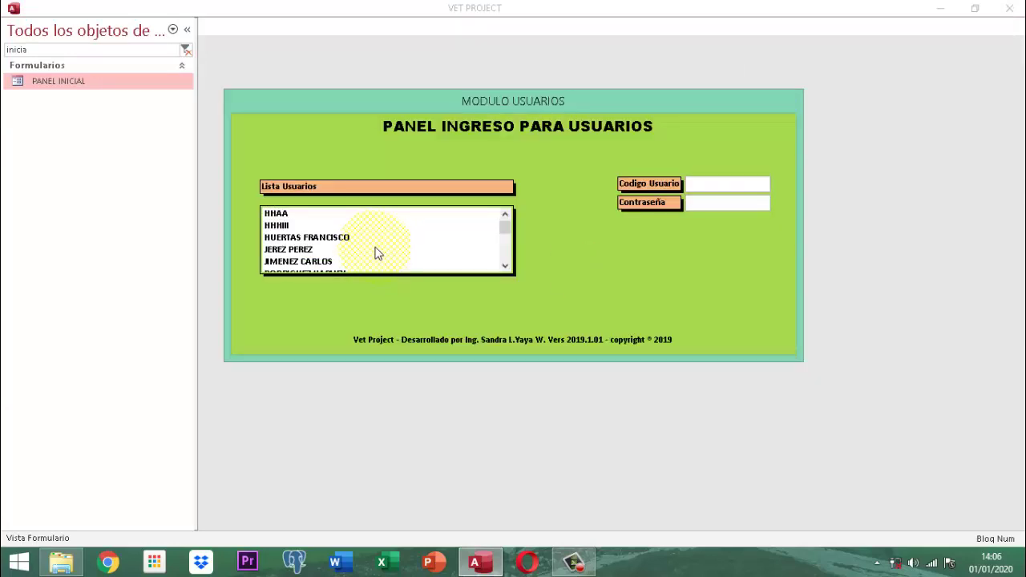
{"action": "left_click", "coordinate": [305, 263]}
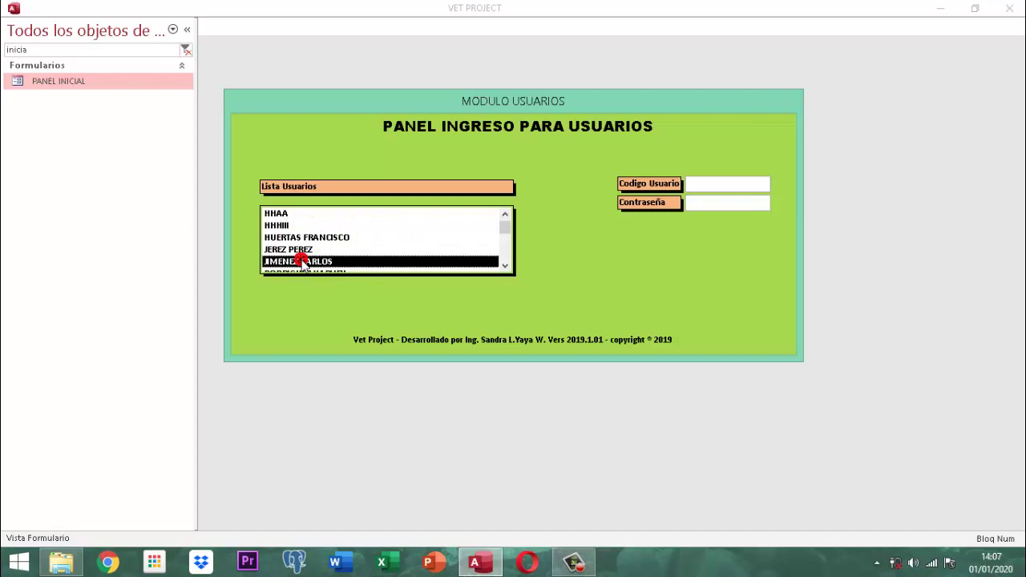
{"action": "double_click", "coordinate": [303, 263]}
{"action": "key", "text": "Tab"}
{"action": "type", "text": "123"}
{"action": "key", "text": "Return"}
{"action": "key", "text": "Return"}
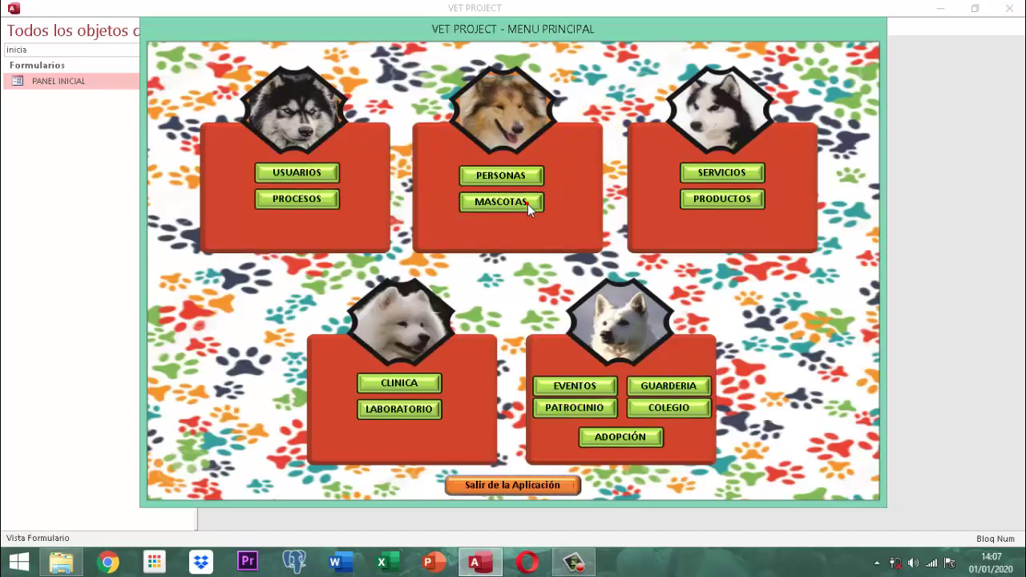
- Open MASCOTAS > Citas, decline a new appointment, and request Opciones Reportes
{"action": "left_click", "coordinate": [527, 204]}
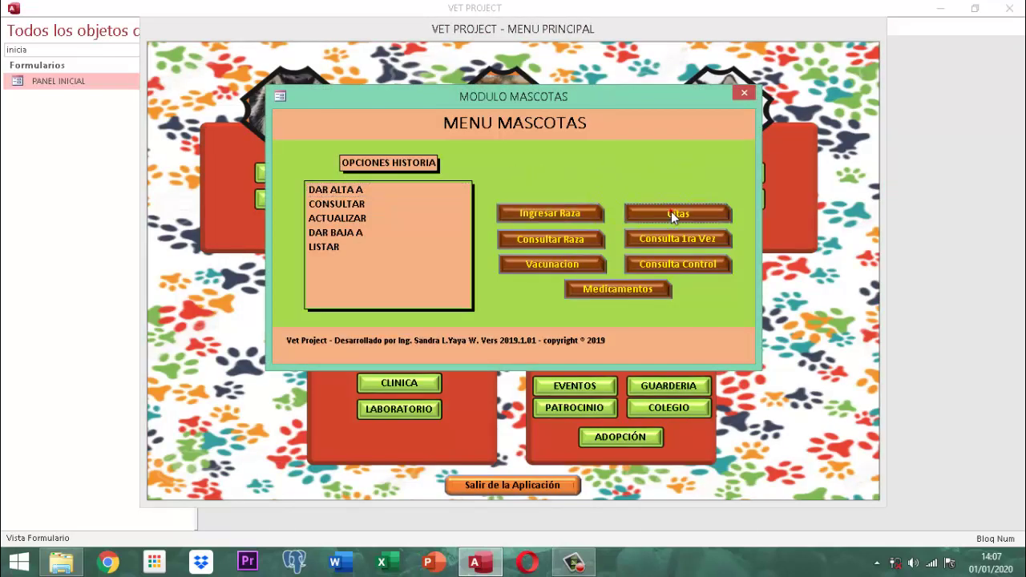
{"action": "left_click", "coordinate": [673, 217]}
{"action": "left_click", "coordinate": [586, 328]}
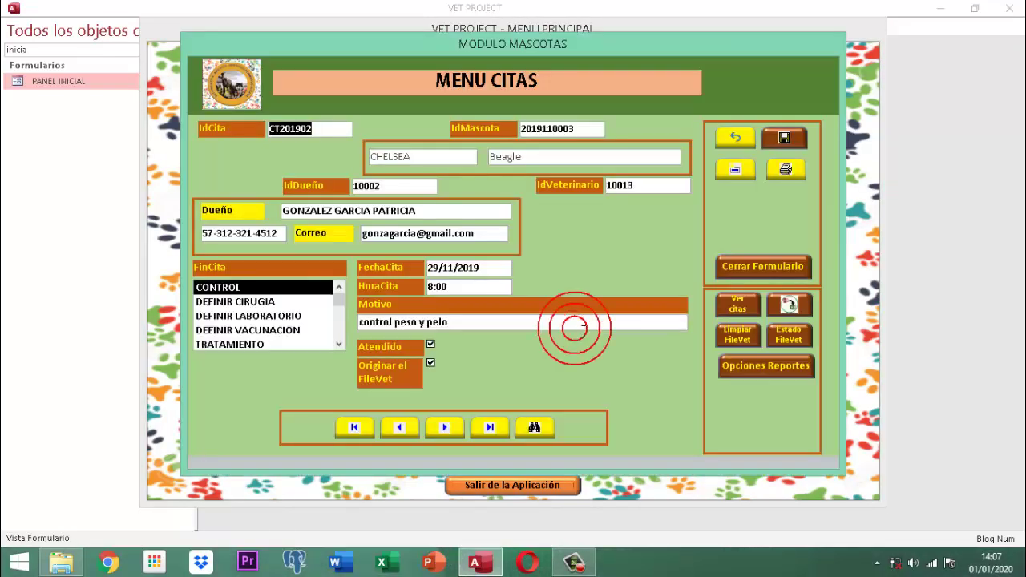
{"action": "left_click", "coordinate": [749, 366]}
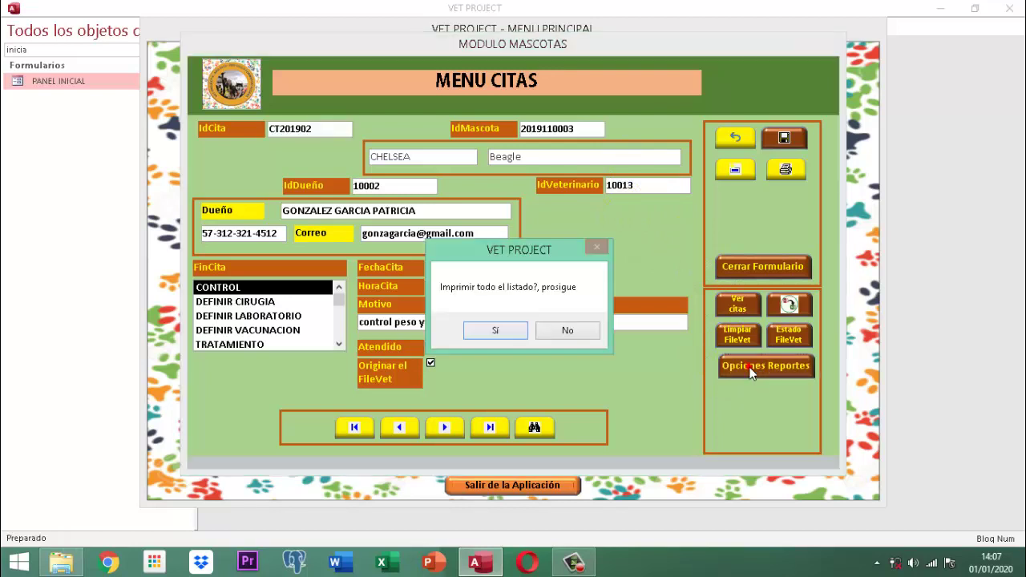
- Decline printing everything and run the report with Fecha Inicial and Fecha Final both 29/11/2019
{"action": "left_click", "coordinate": [577, 332]}
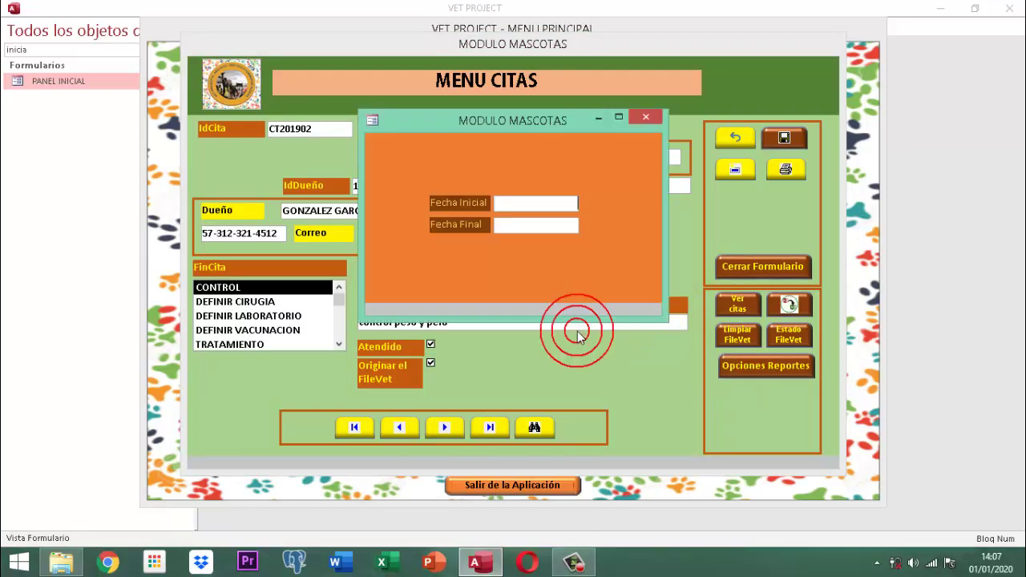
{"action": "left_click", "coordinate": [536, 205]}
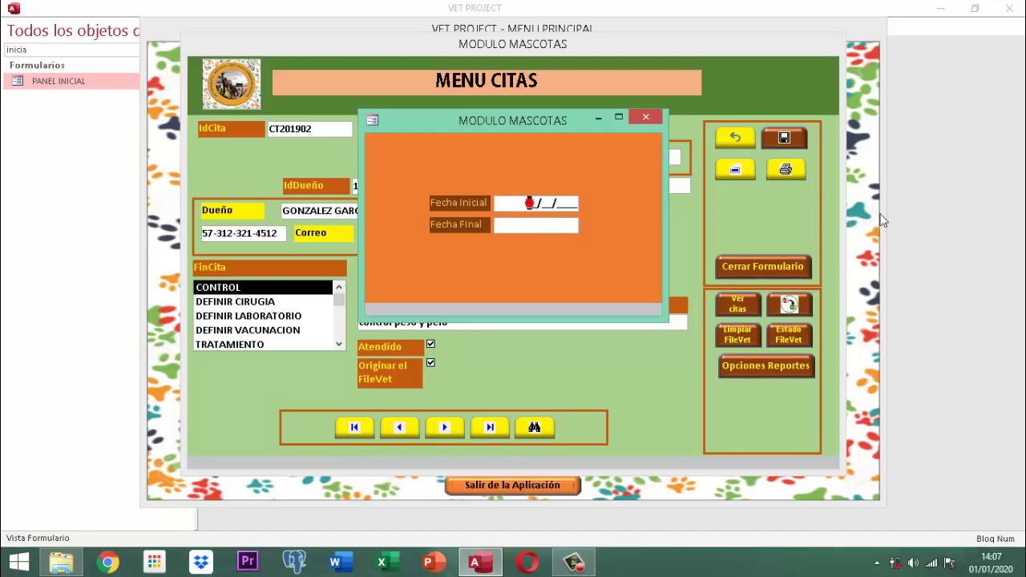
{"action": "left_click", "coordinate": [530, 204]}
{"action": "type", "text": "29/11/2019"}
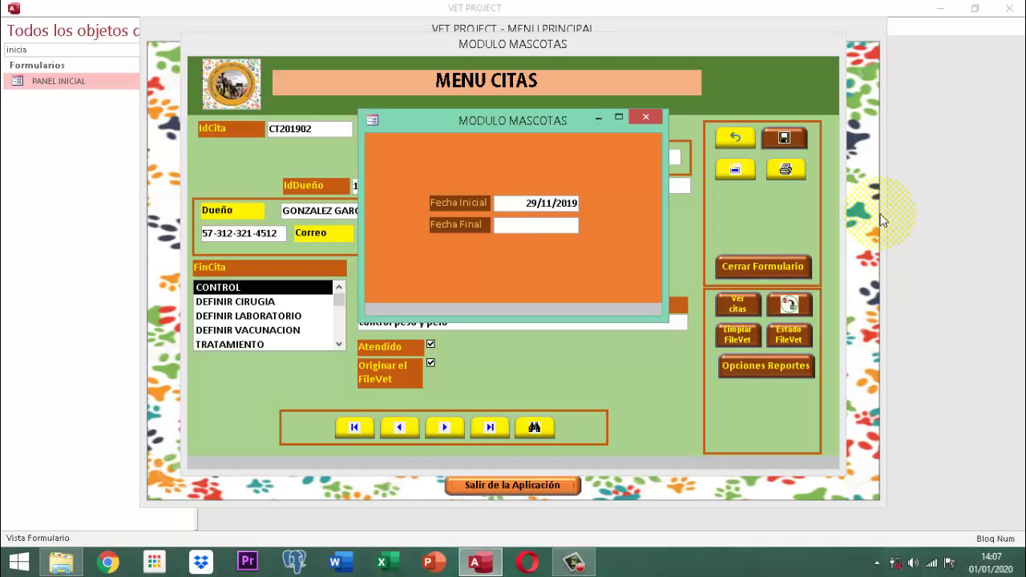
{"action": "key", "text": "Tab"}
{"action": "type", "text": "29/12/019"}
{"action": "key", "text": "BackSpace"}
{"action": "key", "text": "BackSpace"}
{"action": "key", "text": "BackSpace"}
{"action": "key", "text": "BackSpace"}
{"action": "key", "text": "BackSpace"}
{"action": "type", "text": "1/2019"}
{"action": "key", "text": "Return"}
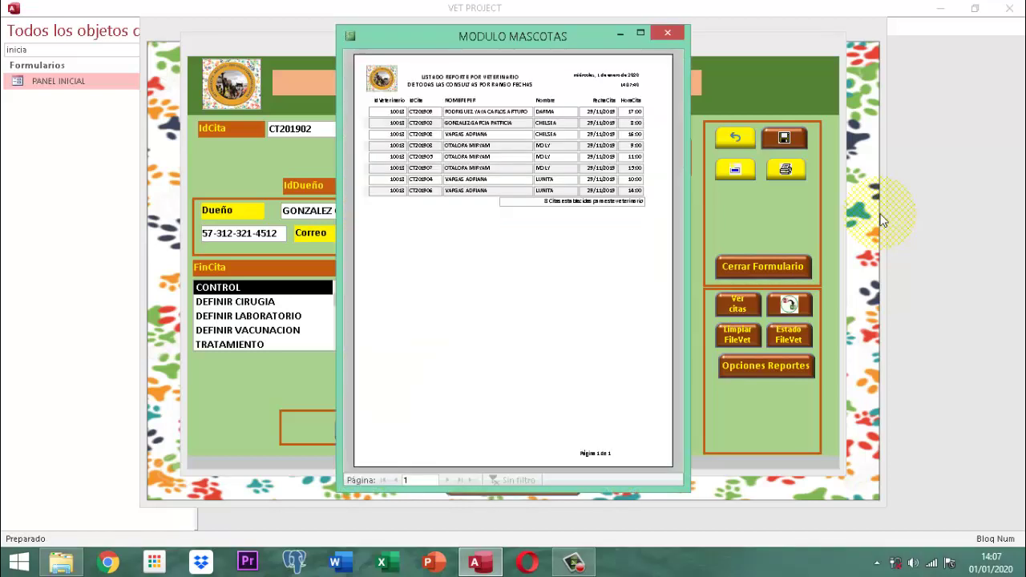
- Zoom into the report preview, then close it, the date form, MENU CITAS and MODULO MASCOTAS
{"action": "left_click", "coordinate": [597, 118]}
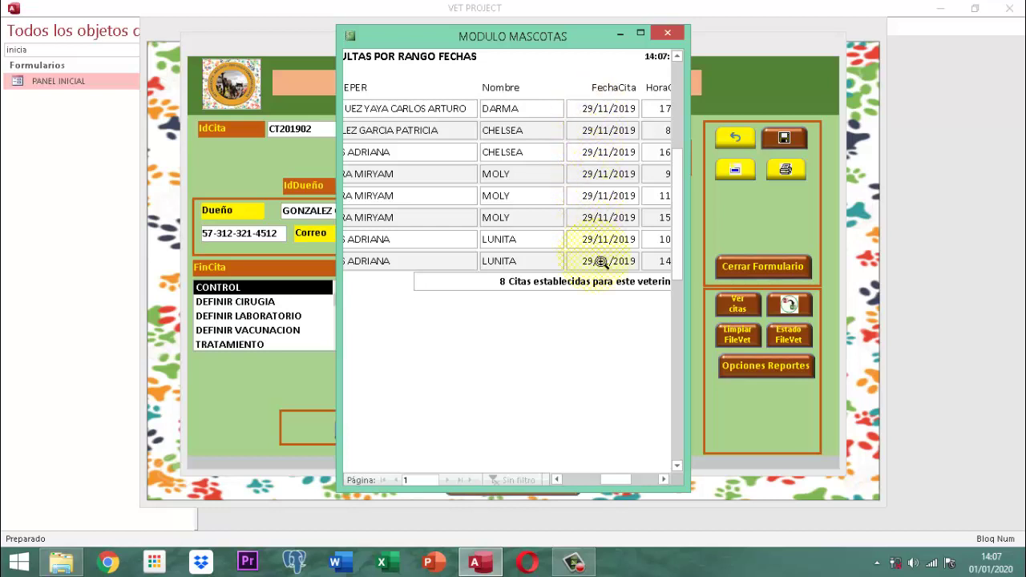
{"action": "left_click", "coordinate": [668, 32]}
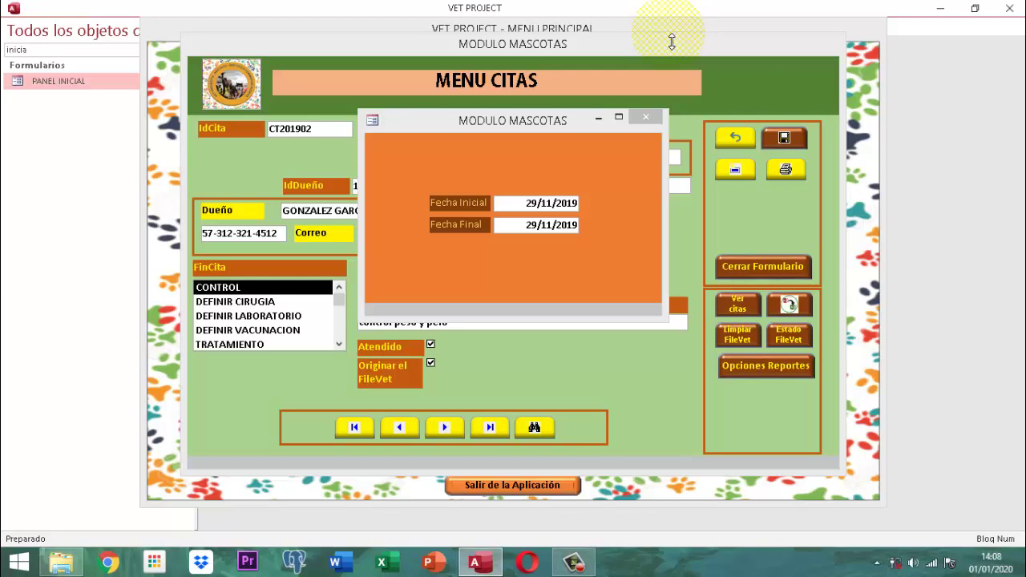
{"action": "left_click", "coordinate": [647, 117]}
{"action": "left_click", "coordinate": [647, 118]}
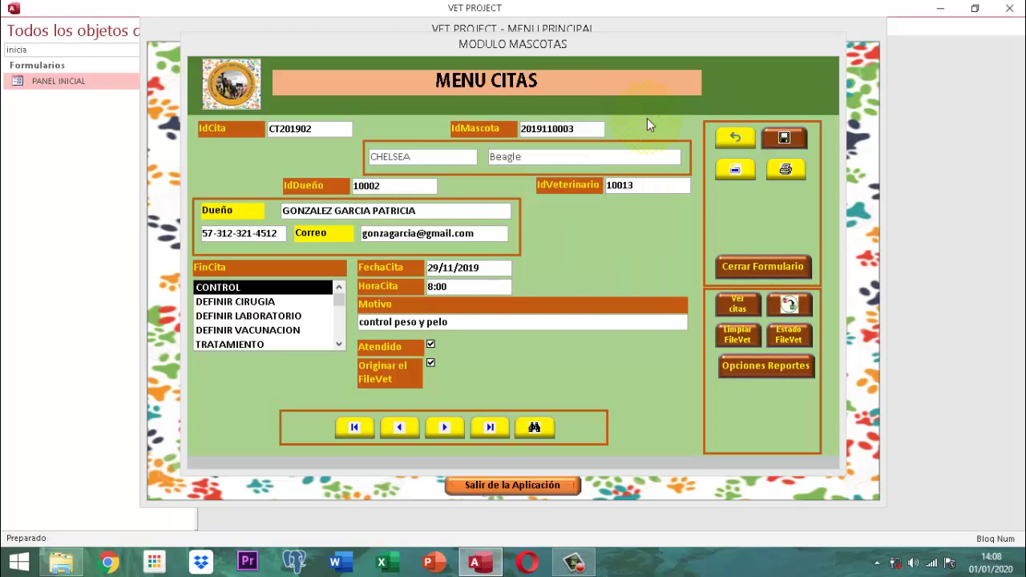
{"action": "left_click", "coordinate": [766, 263]}
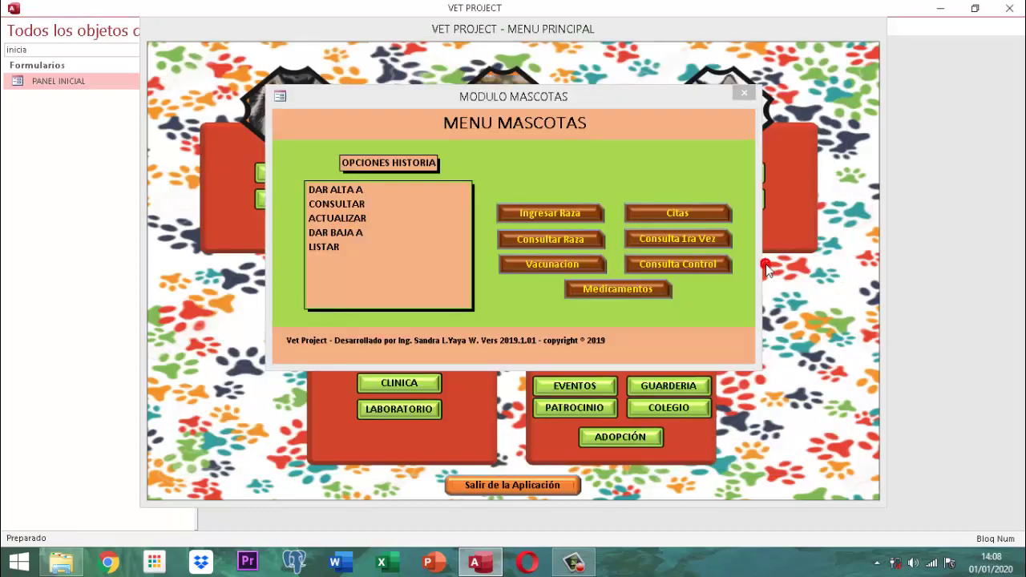
{"action": "left_click", "coordinate": [743, 93]}
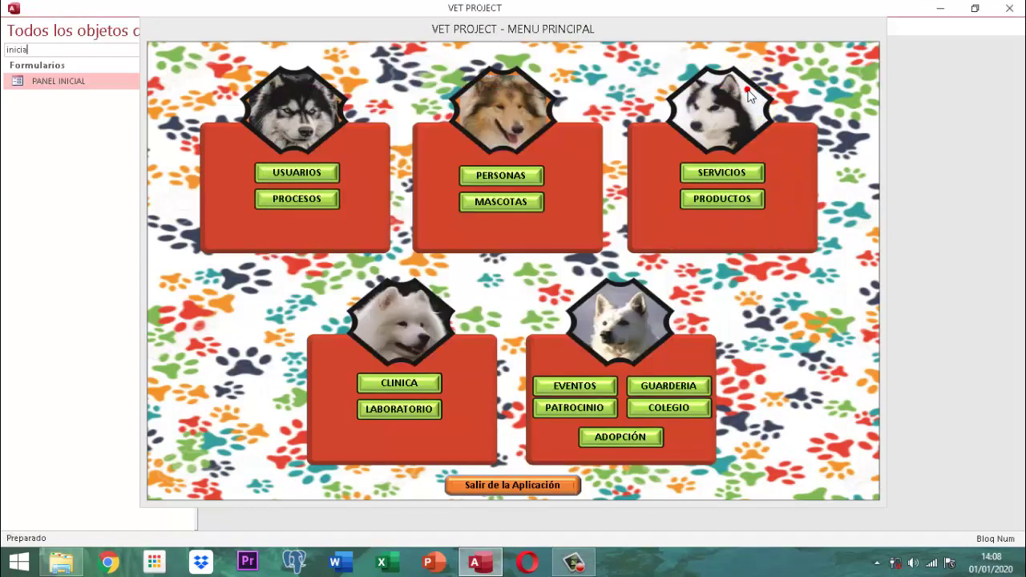
{"action": "left_click", "coordinate": [557, 486]}
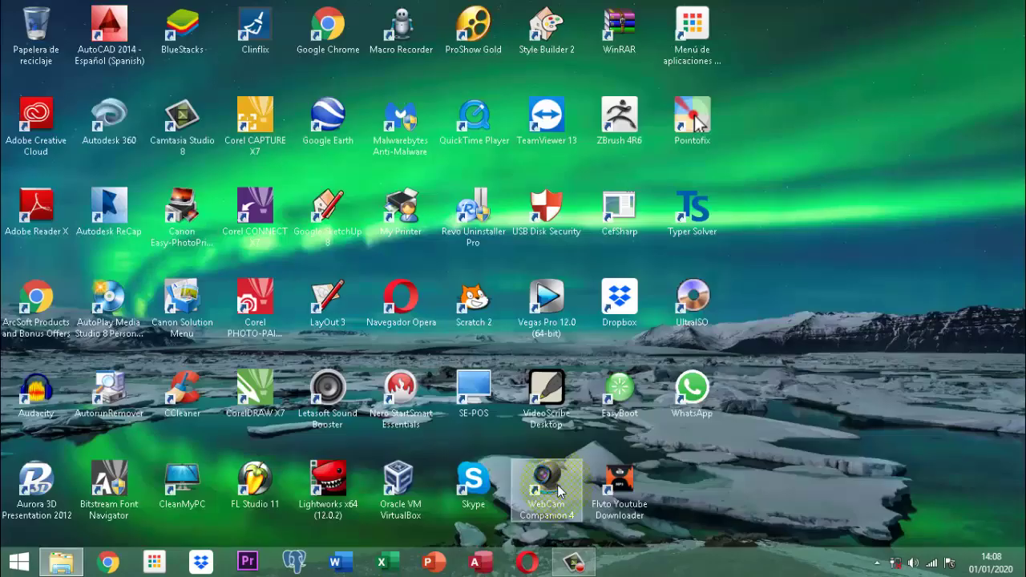